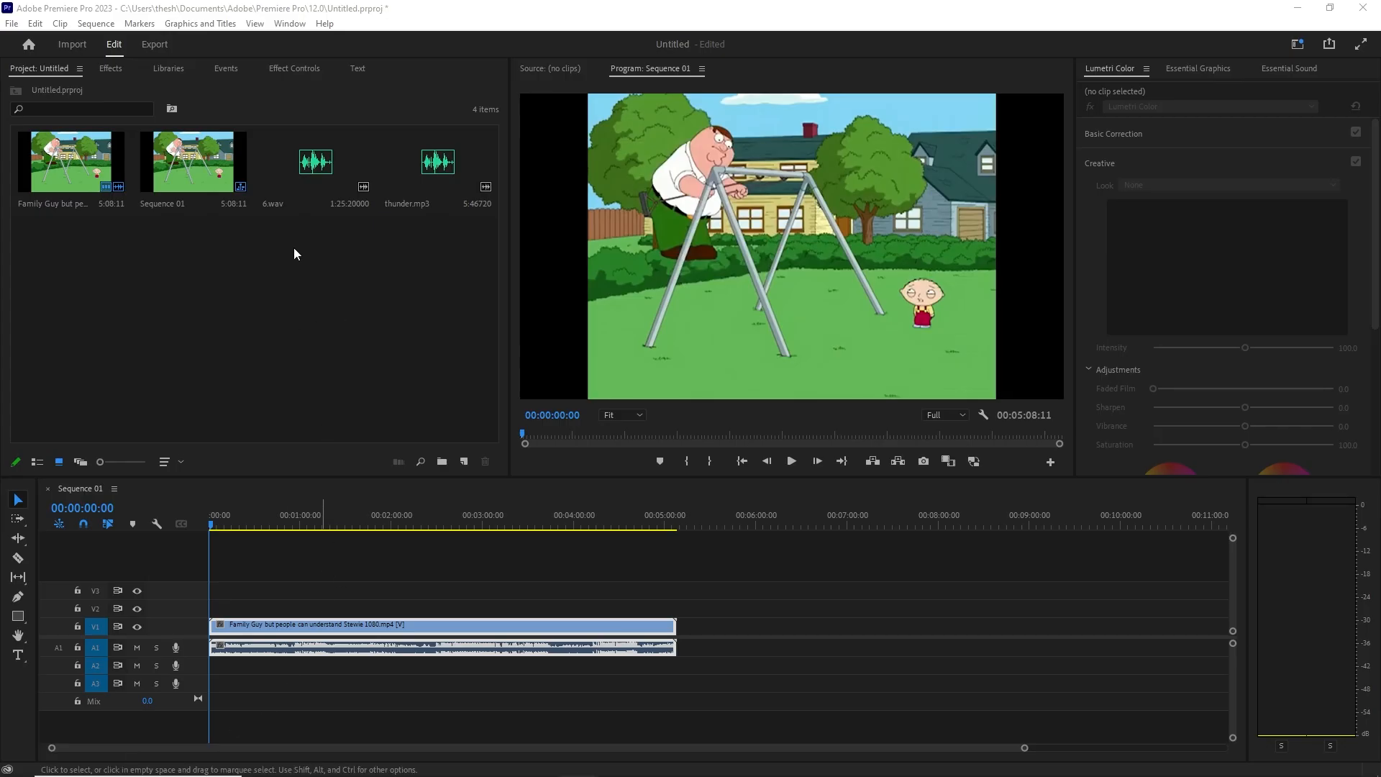
Step: Select the audio files, preview the sequence to 00:00:04:28, then select the Family Guy clip
drag(294, 249, 335, 236)
drag(460, 231, 395, 342)
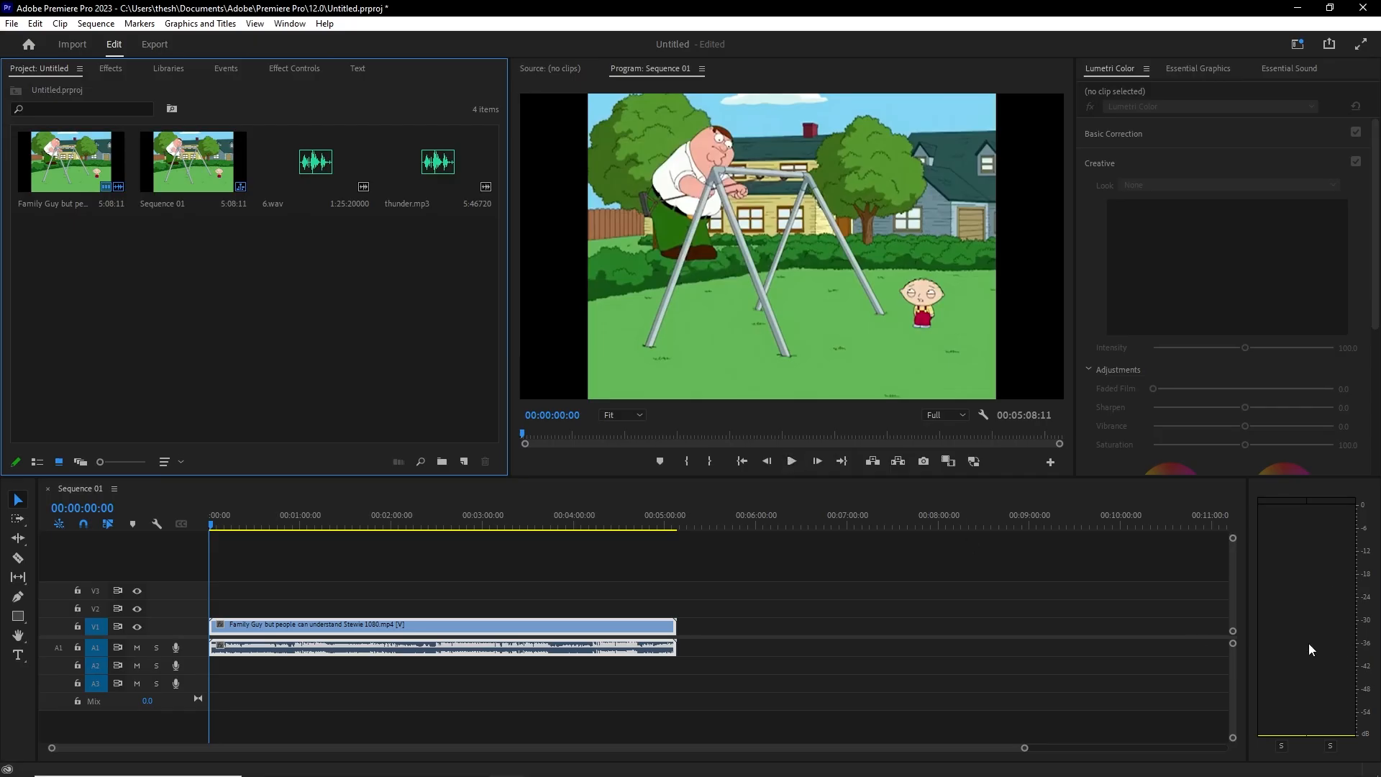
click(790, 462)
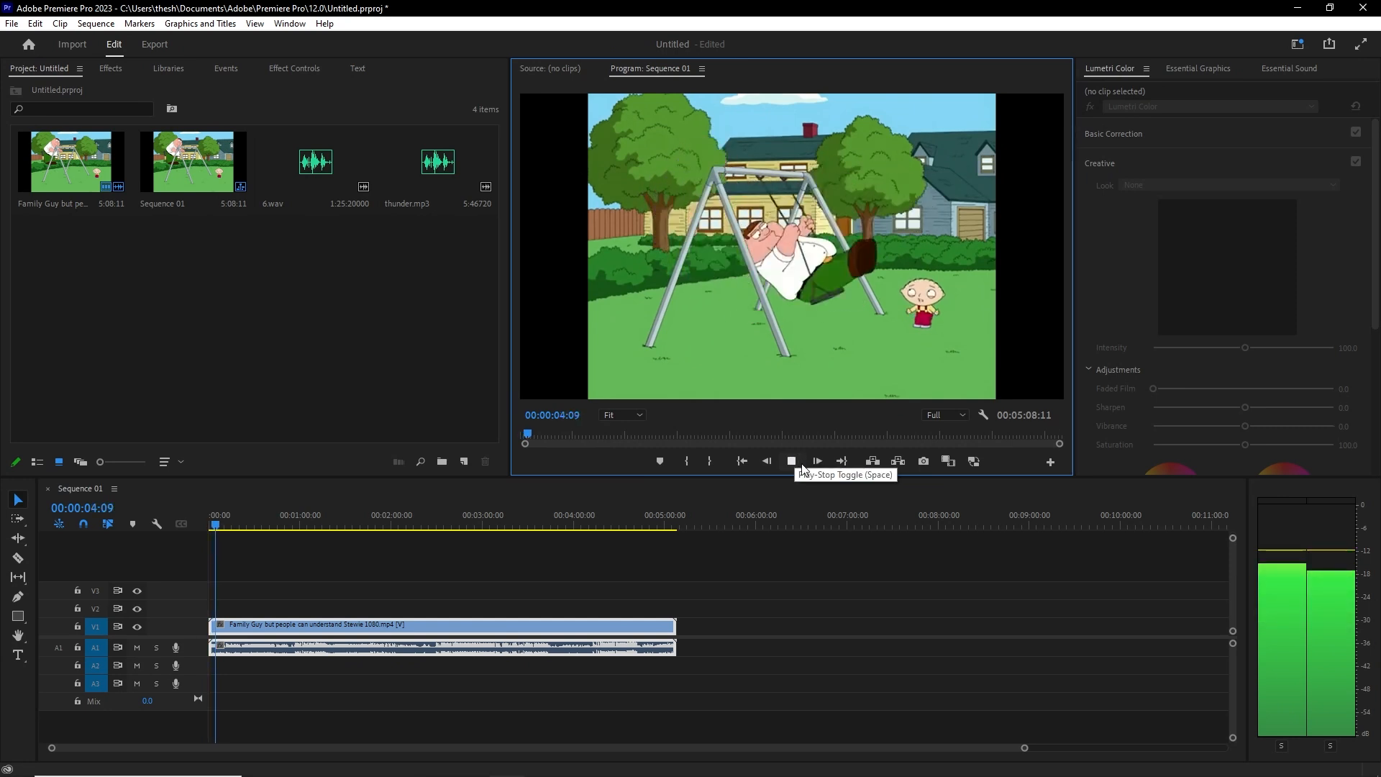
click(803, 468)
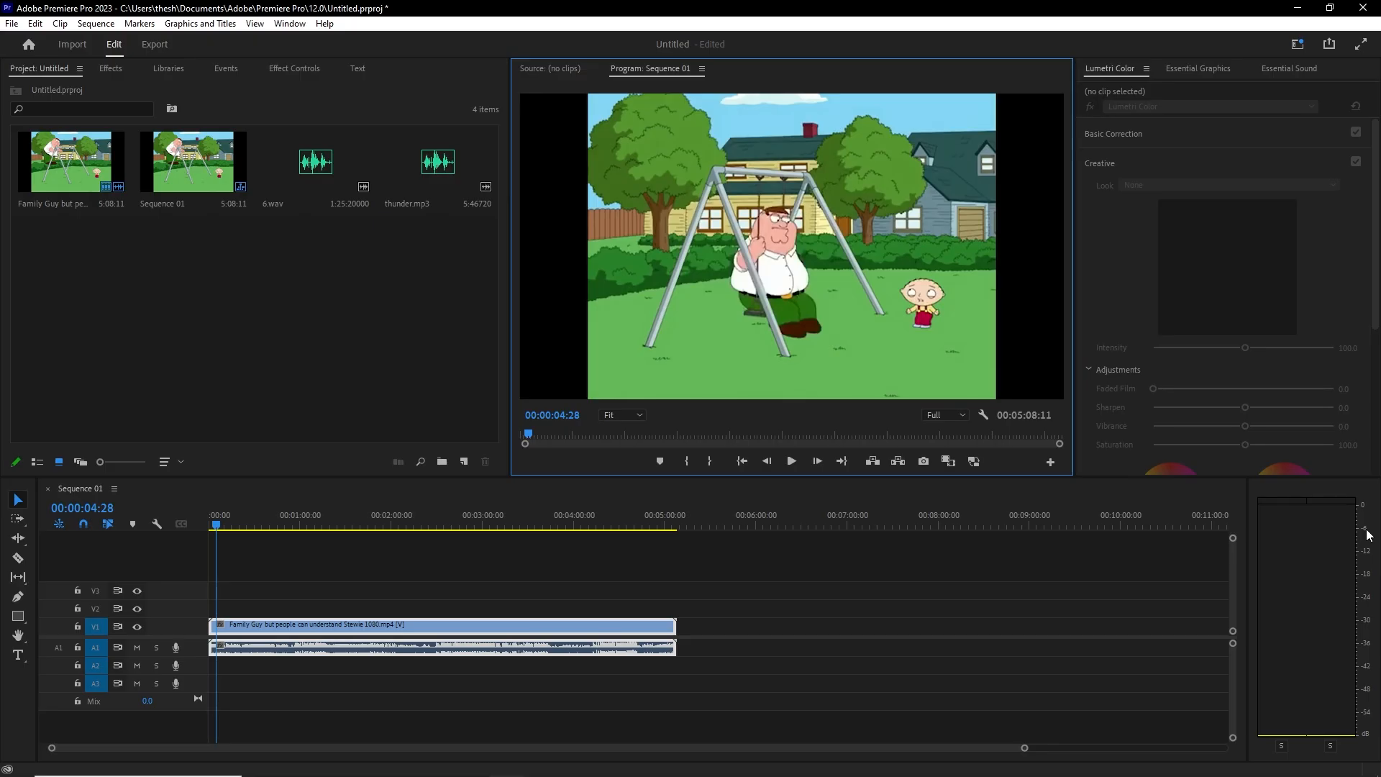
click(417, 651)
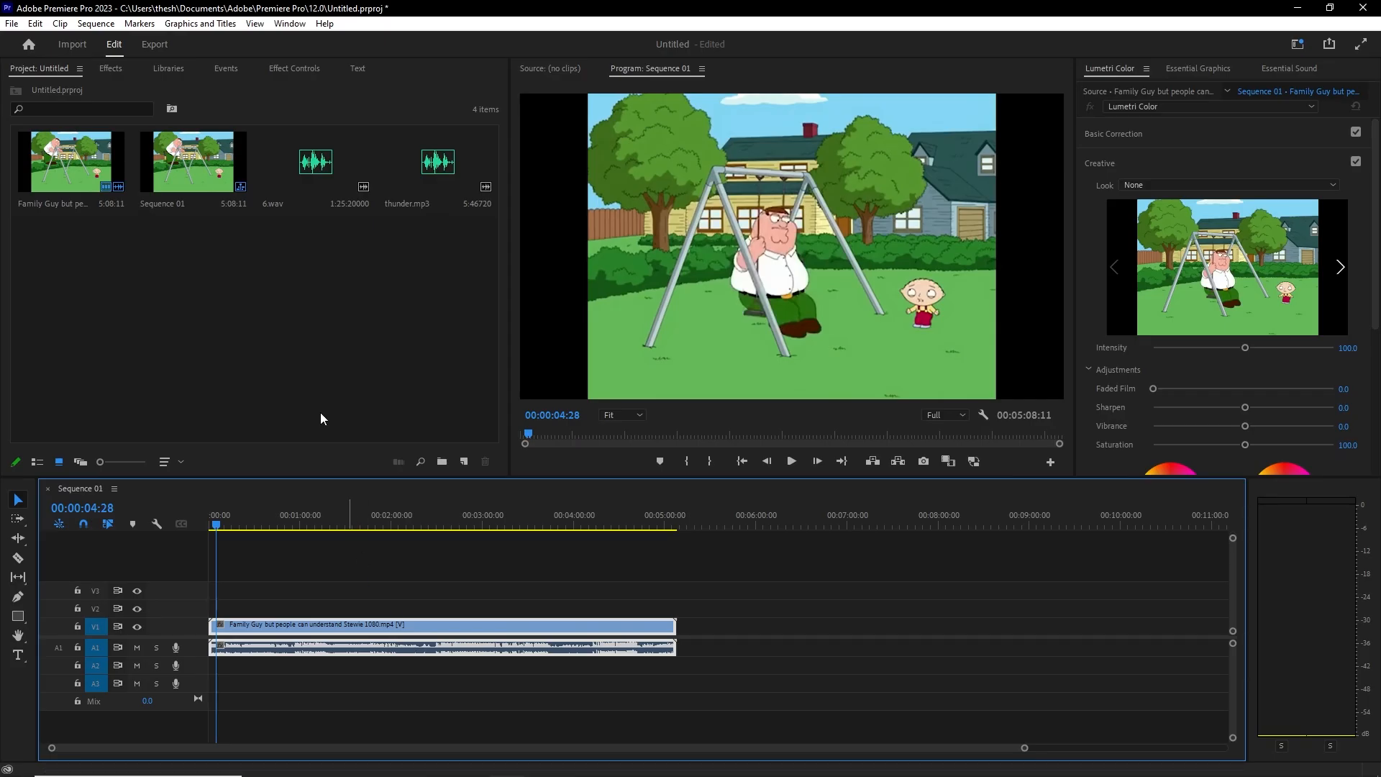
Step: Raise the Family Guy clip's Volume Level to 14.3 dB in Effect Controls and listen
click(305, 67)
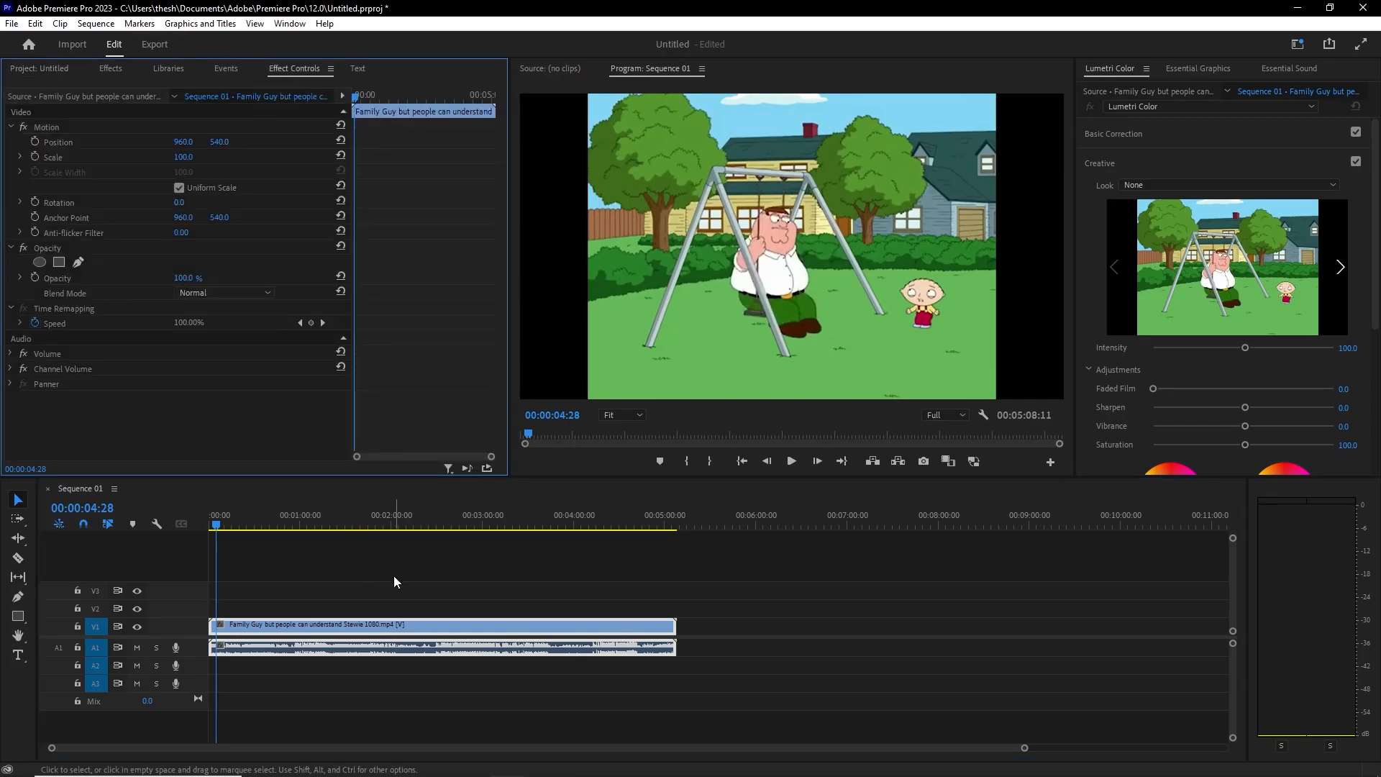
click(10, 354)
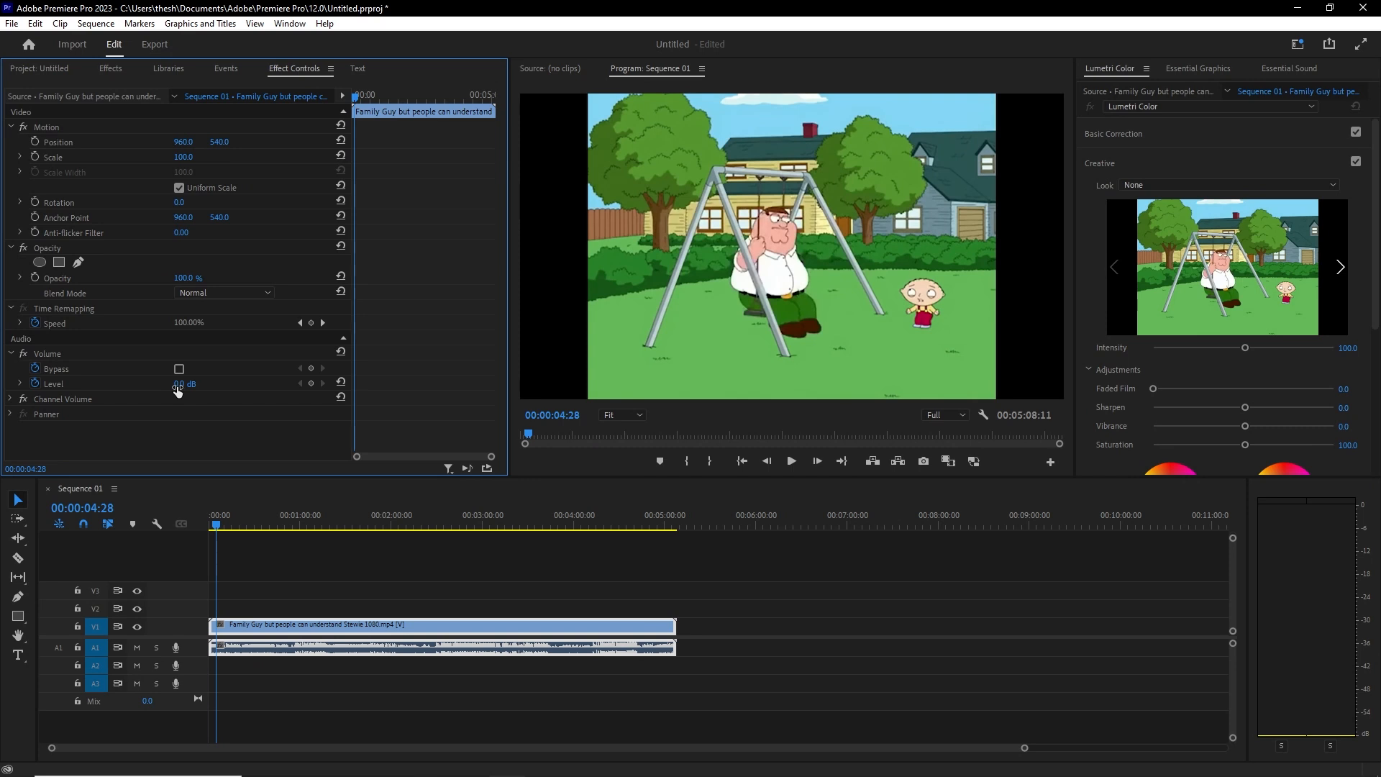
drag(177, 386, 281, 386)
click(792, 461)
click(792, 461)
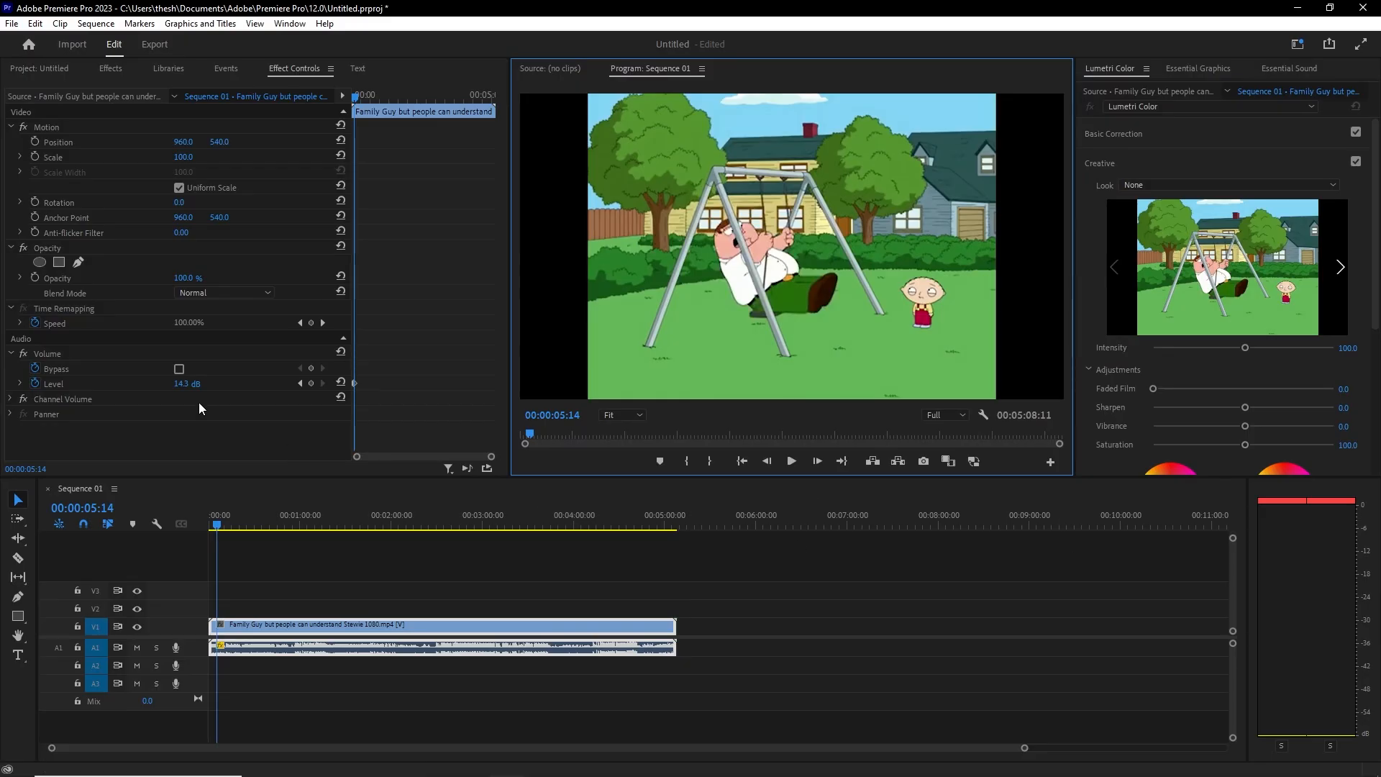
Step: Lower the Volume Level to about 11.2 dB, then 0.4 dB, and play back to compare
drag(189, 387, 169, 387)
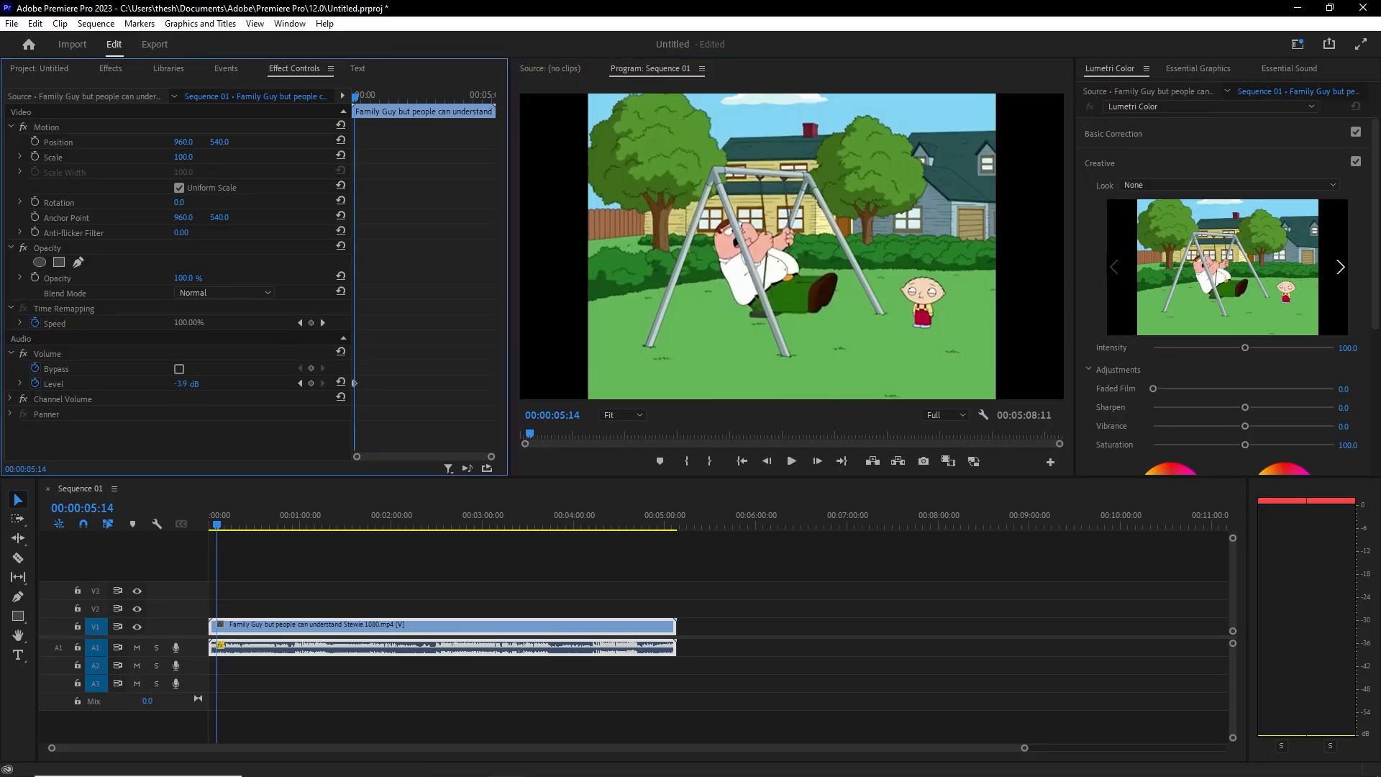
drag(59, 387, 90, 387)
click(791, 462)
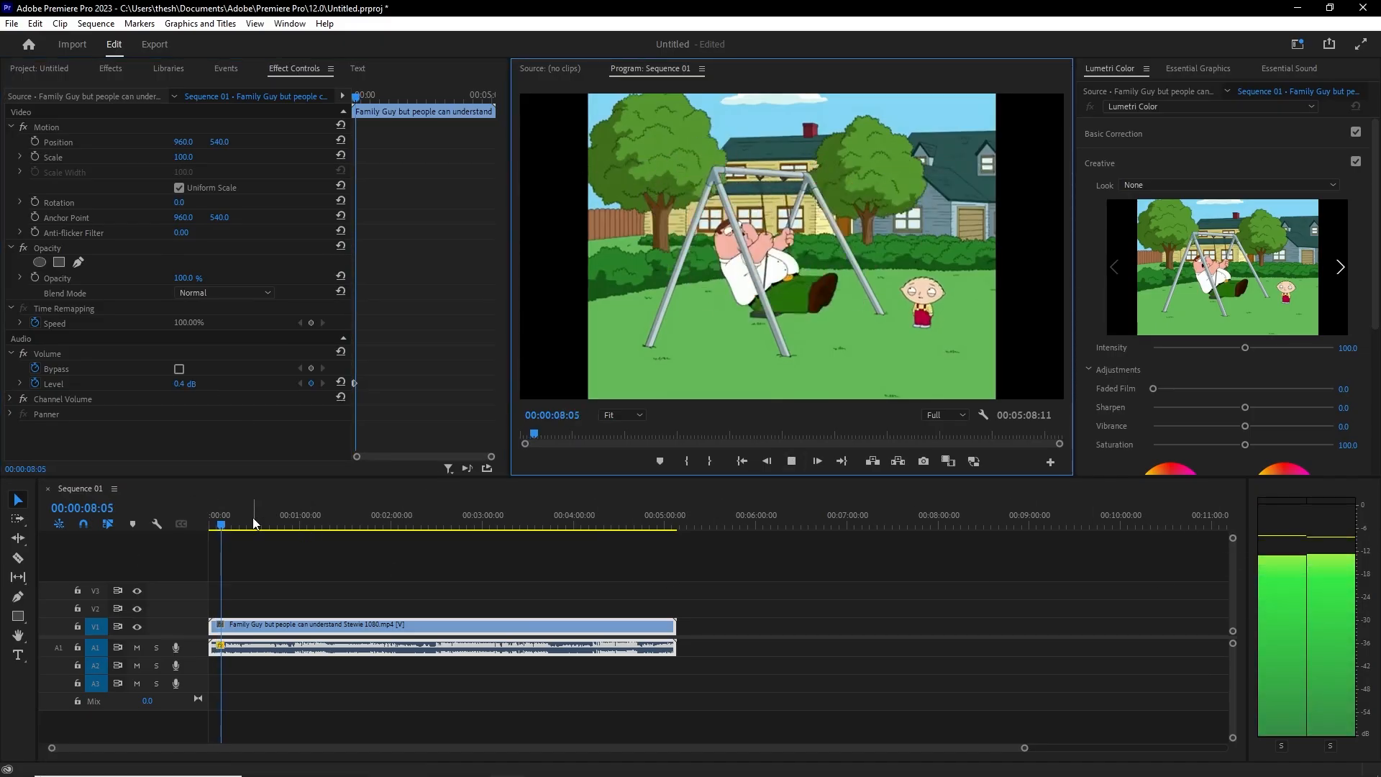
key(space)
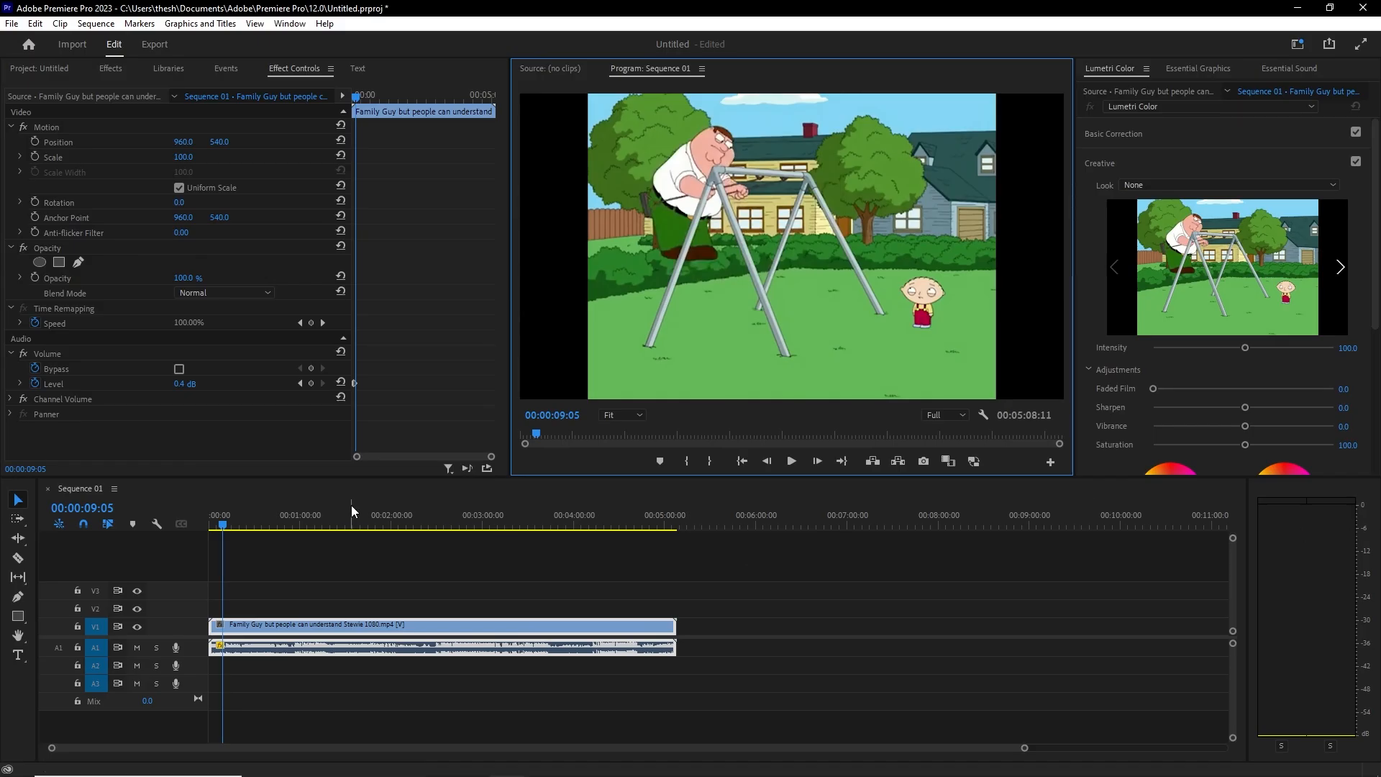
Step: Raise the clip's Volume Level to 3.4 dB and listen to the result
click(187, 403)
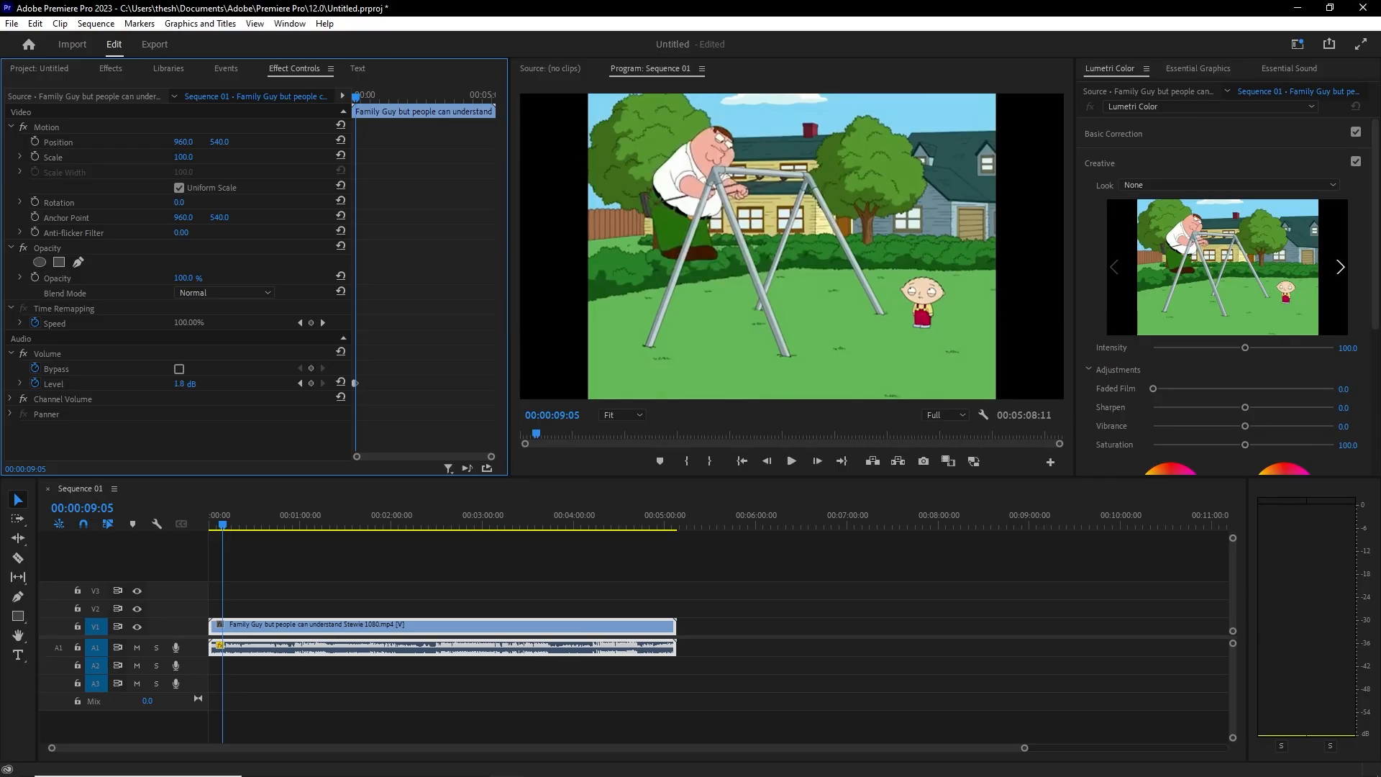
mouse_move(185, 384)
mouse_down()
mouse_move(231, 384)
mouse_move(207, 385)
mouse_up()
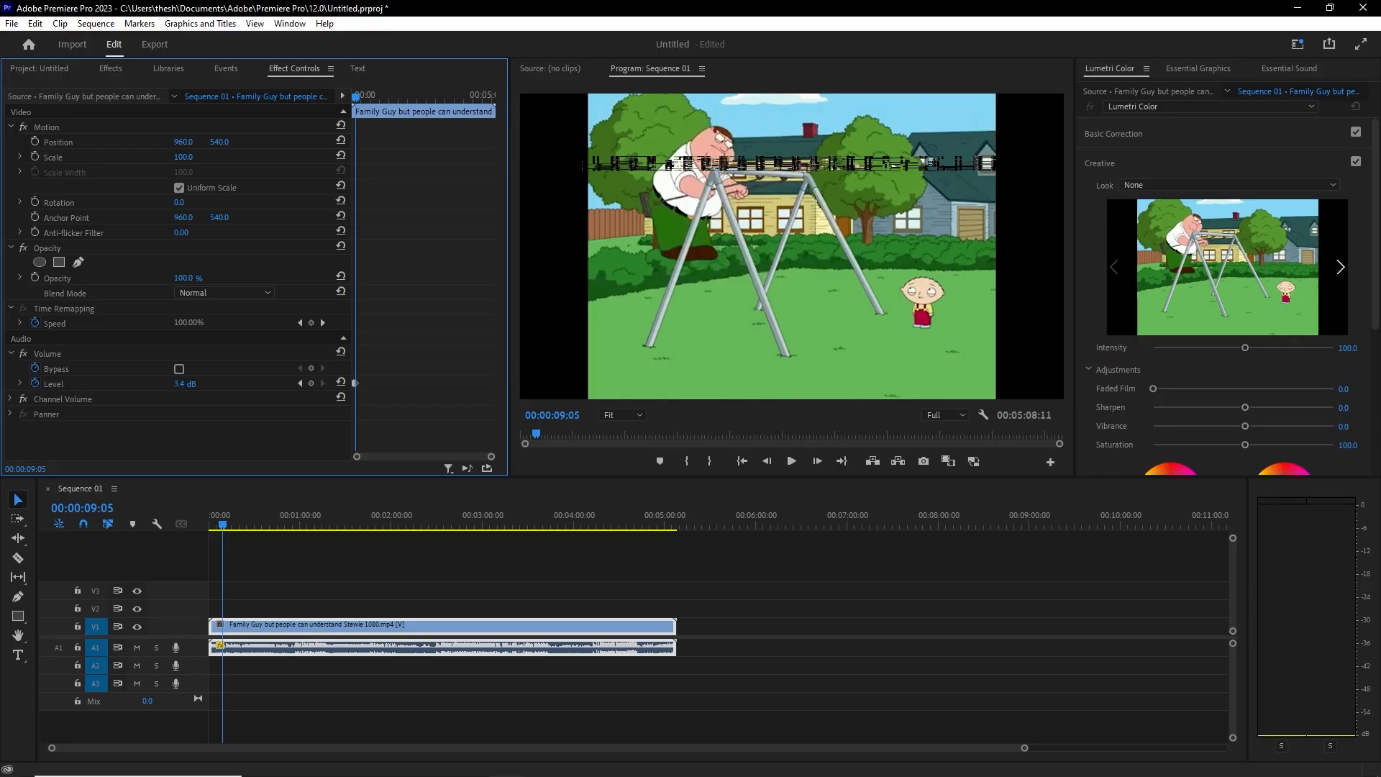
click(799, 464)
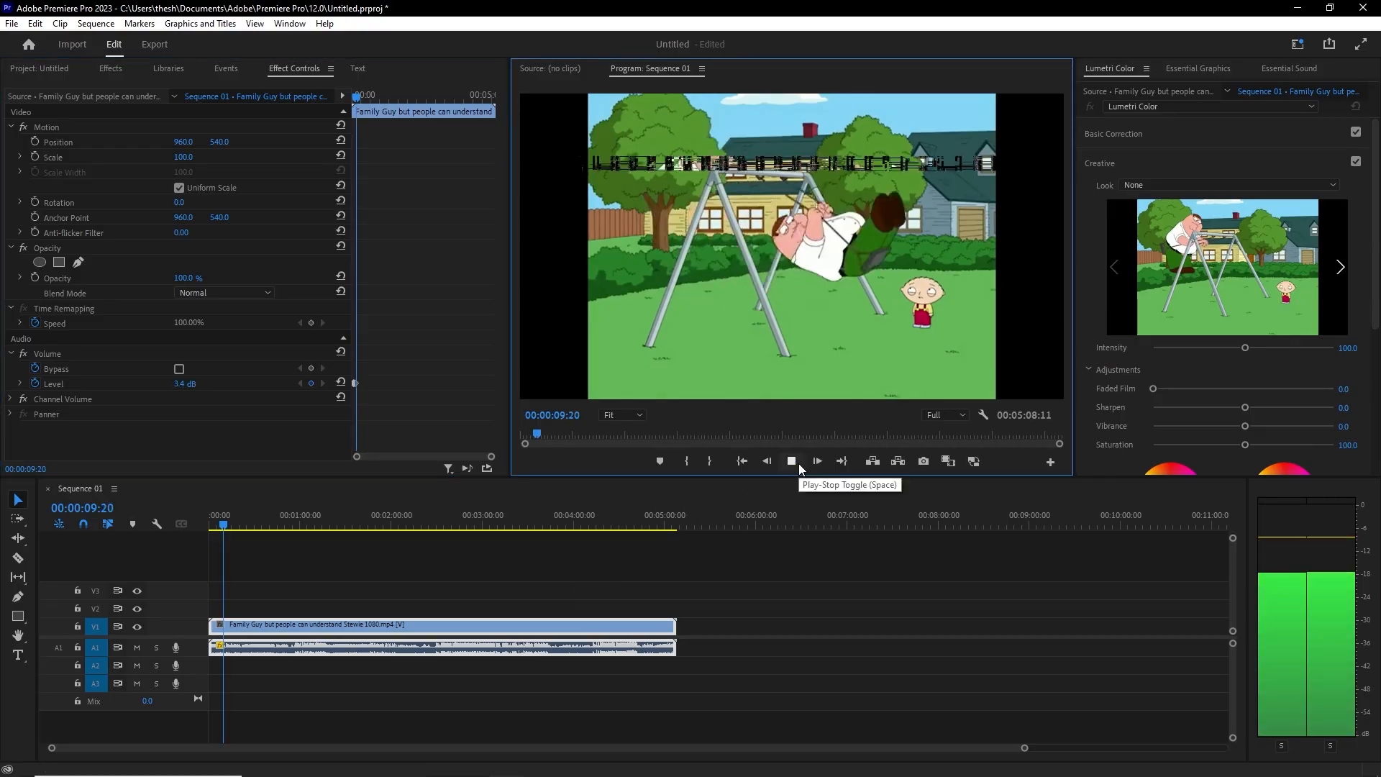
click(791, 466)
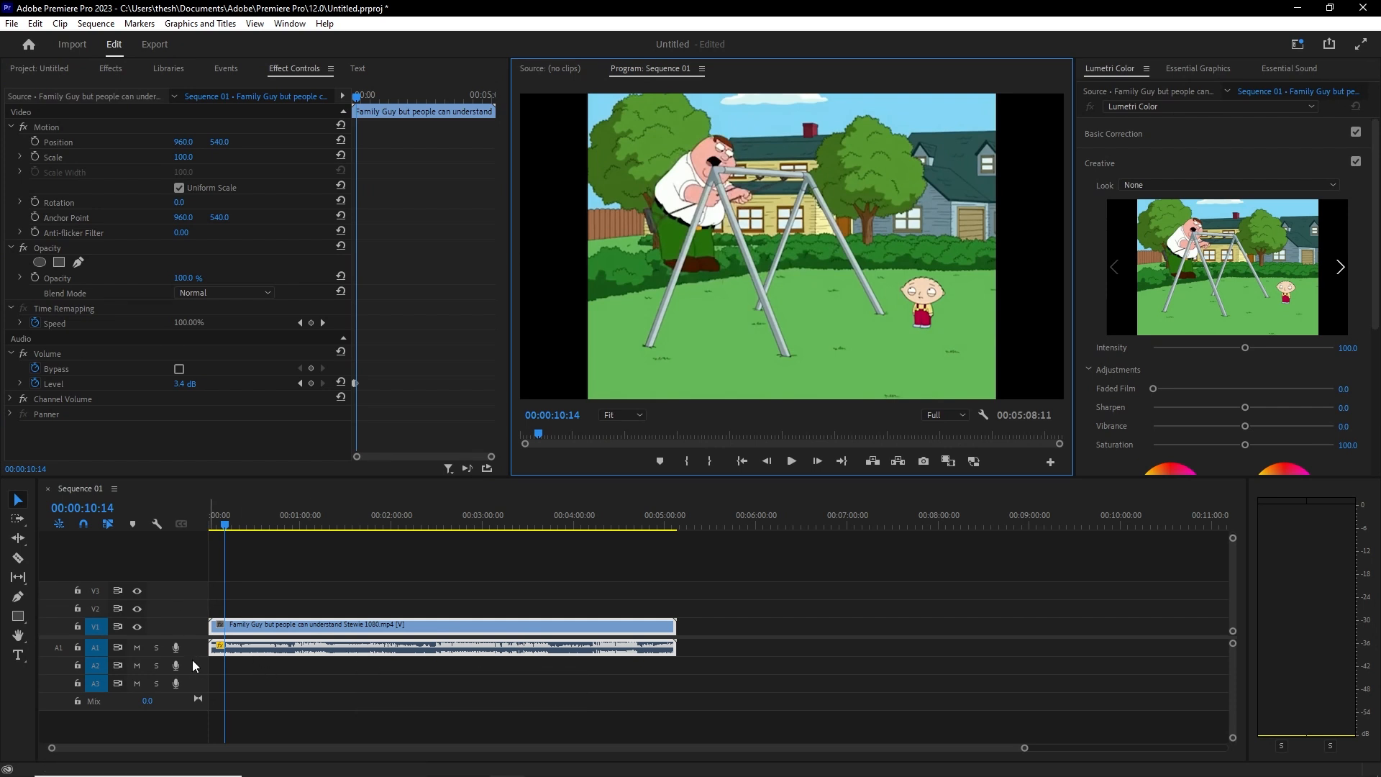
Step: Enlarge track A1, adjust the dialogue's volume line, and park the playhead at 00:00:17:01
mouse_move(199, 657)
mouse_down()
mouse_move(199, 688)
mouse_move(209, 680)
mouse_up()
drag(322, 650, 327, 656)
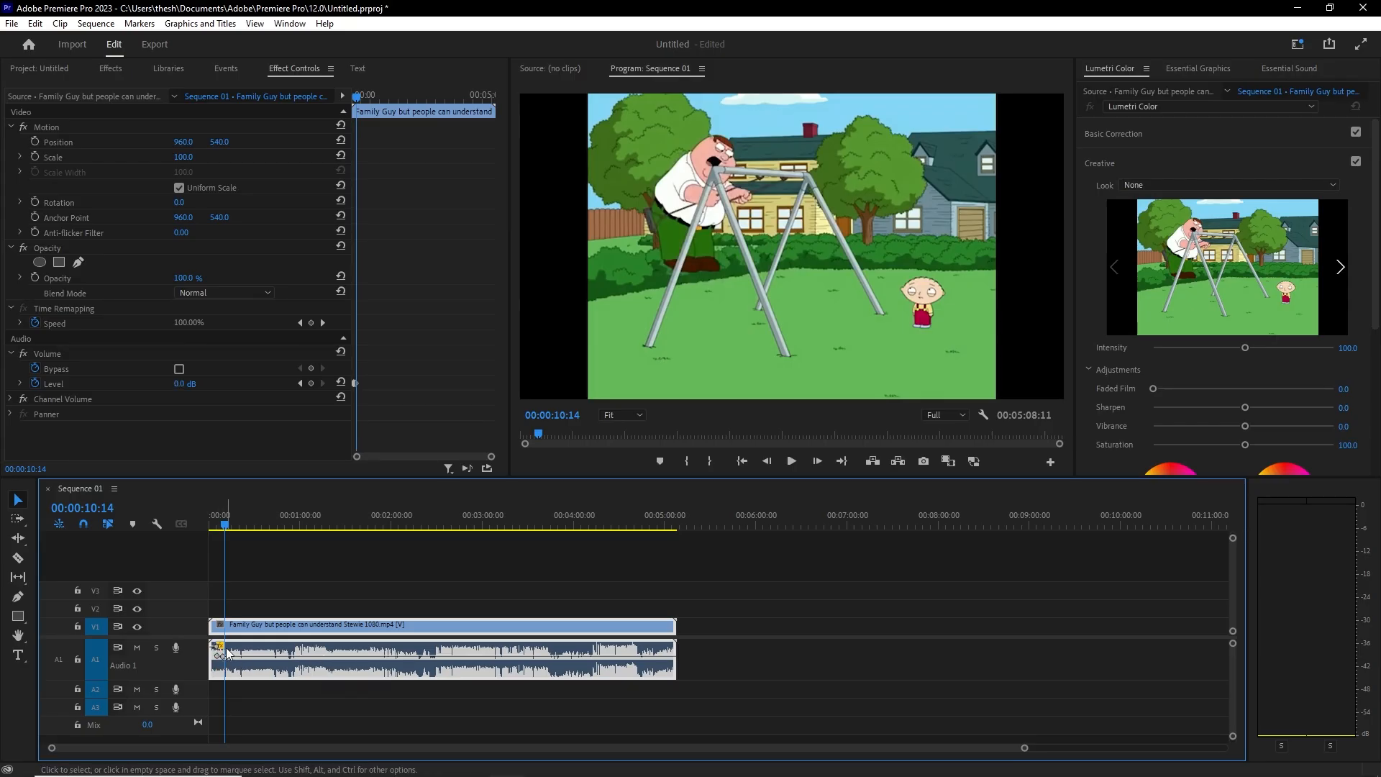
drag(220, 652, 216, 654)
drag(224, 524, 194, 519)
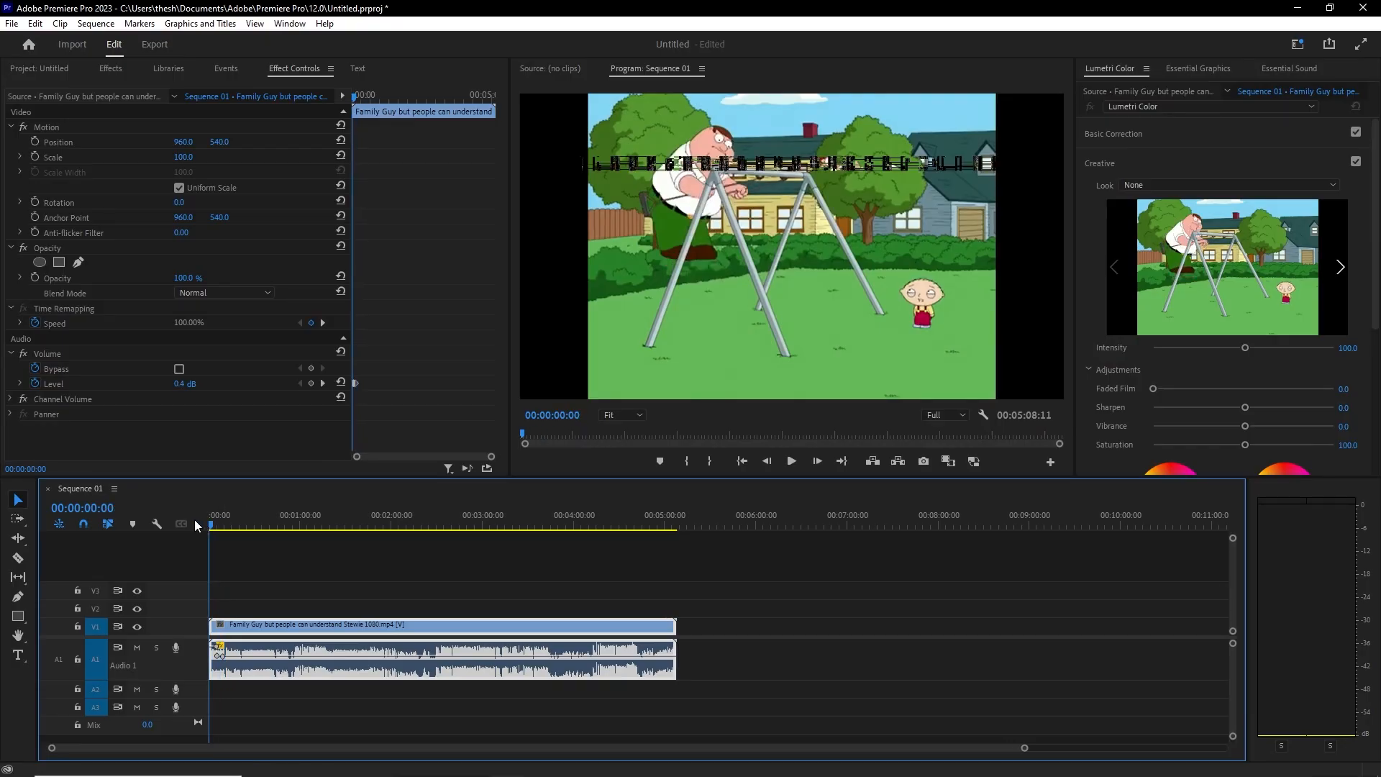
click(236, 525)
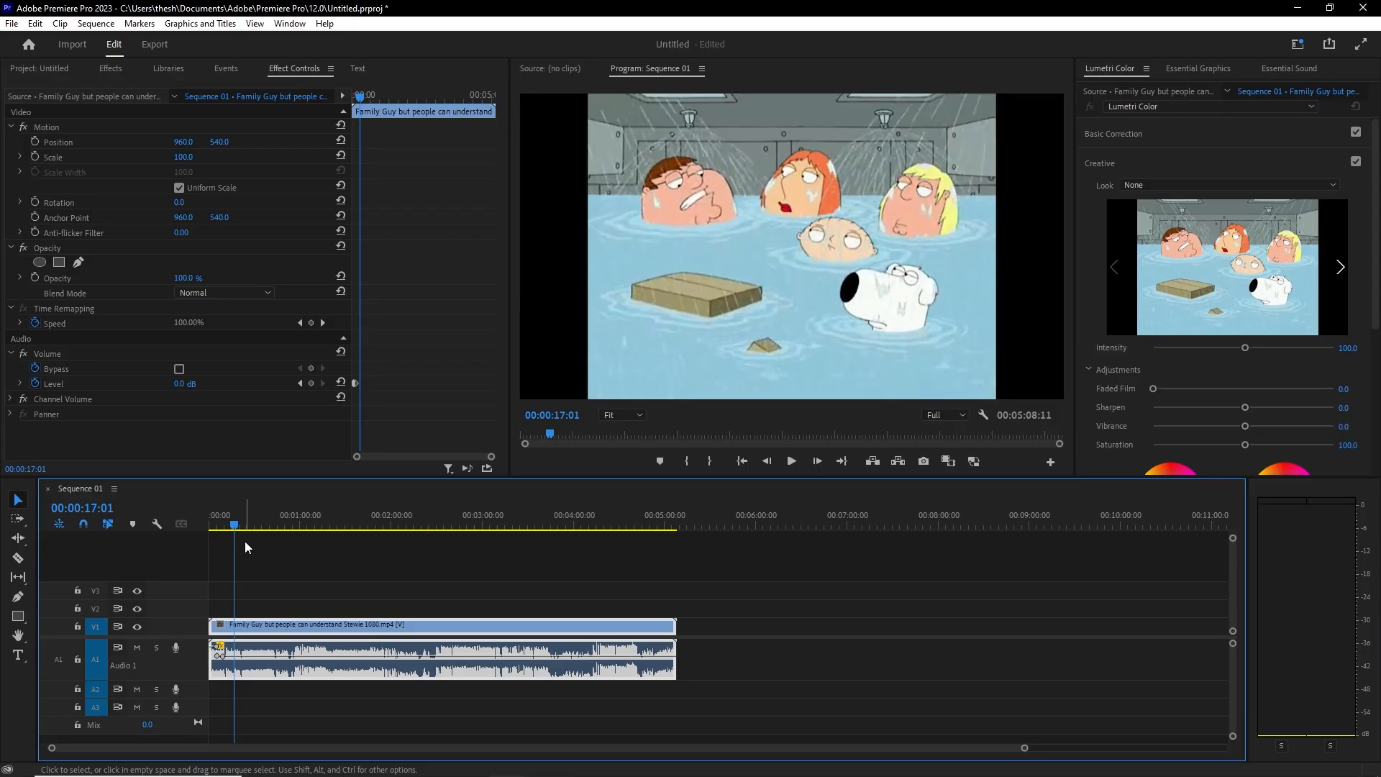
right_click(487, 648)
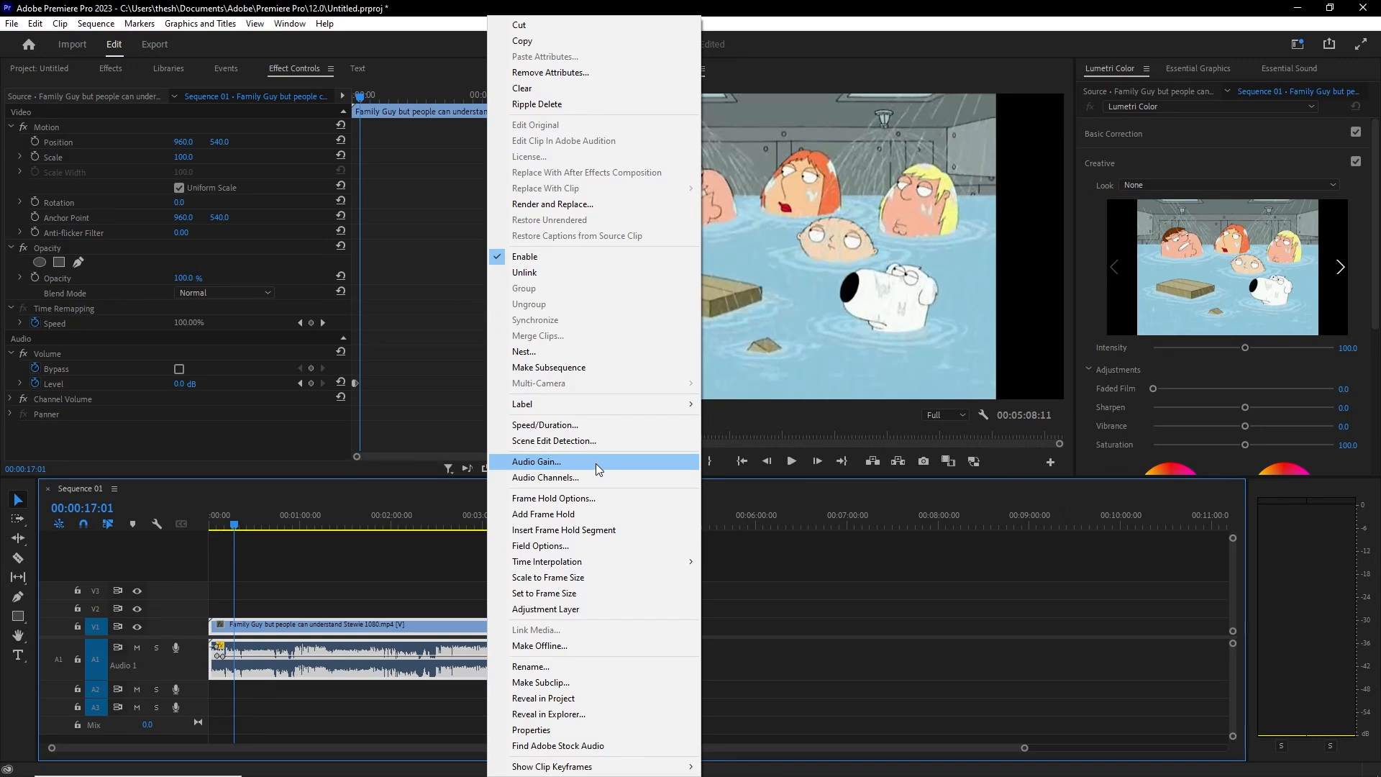
click(785, 517)
click(494, 515)
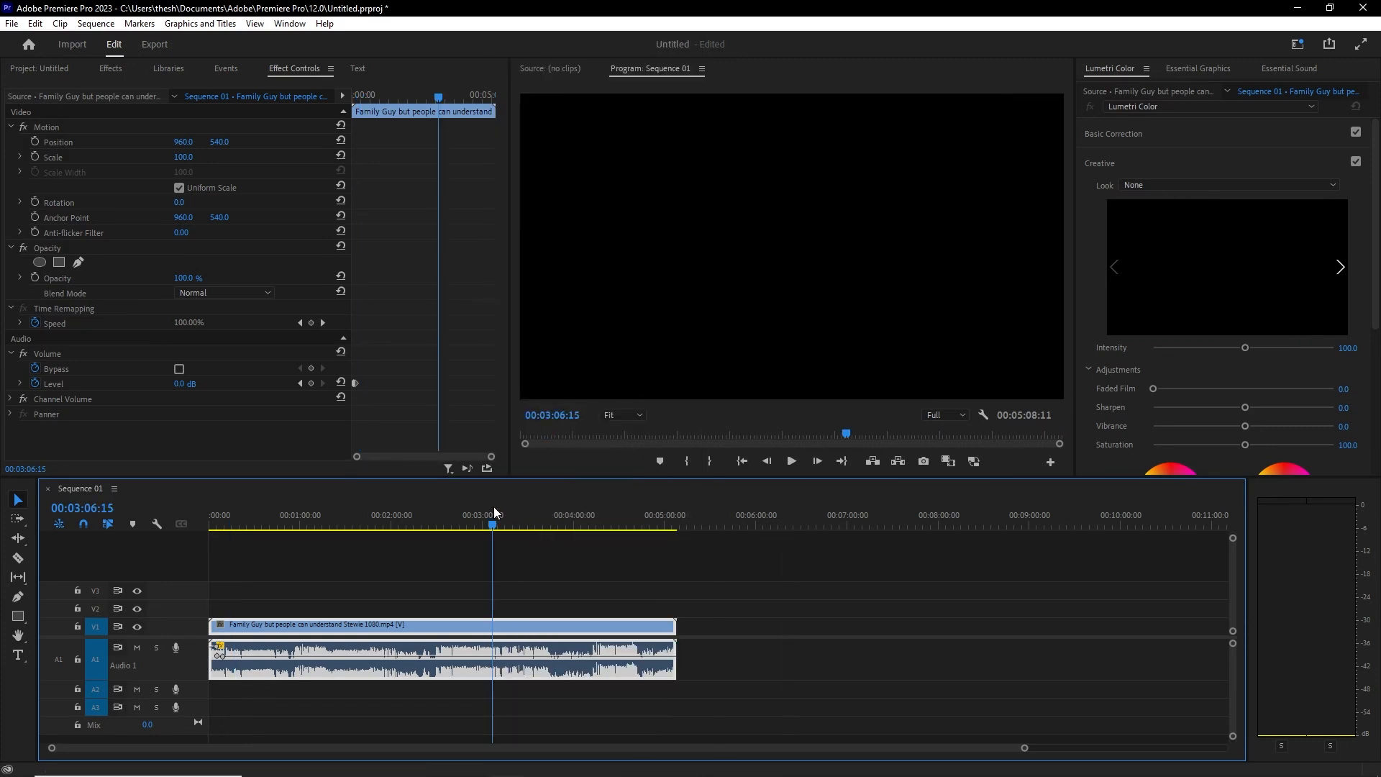
click(353, 527)
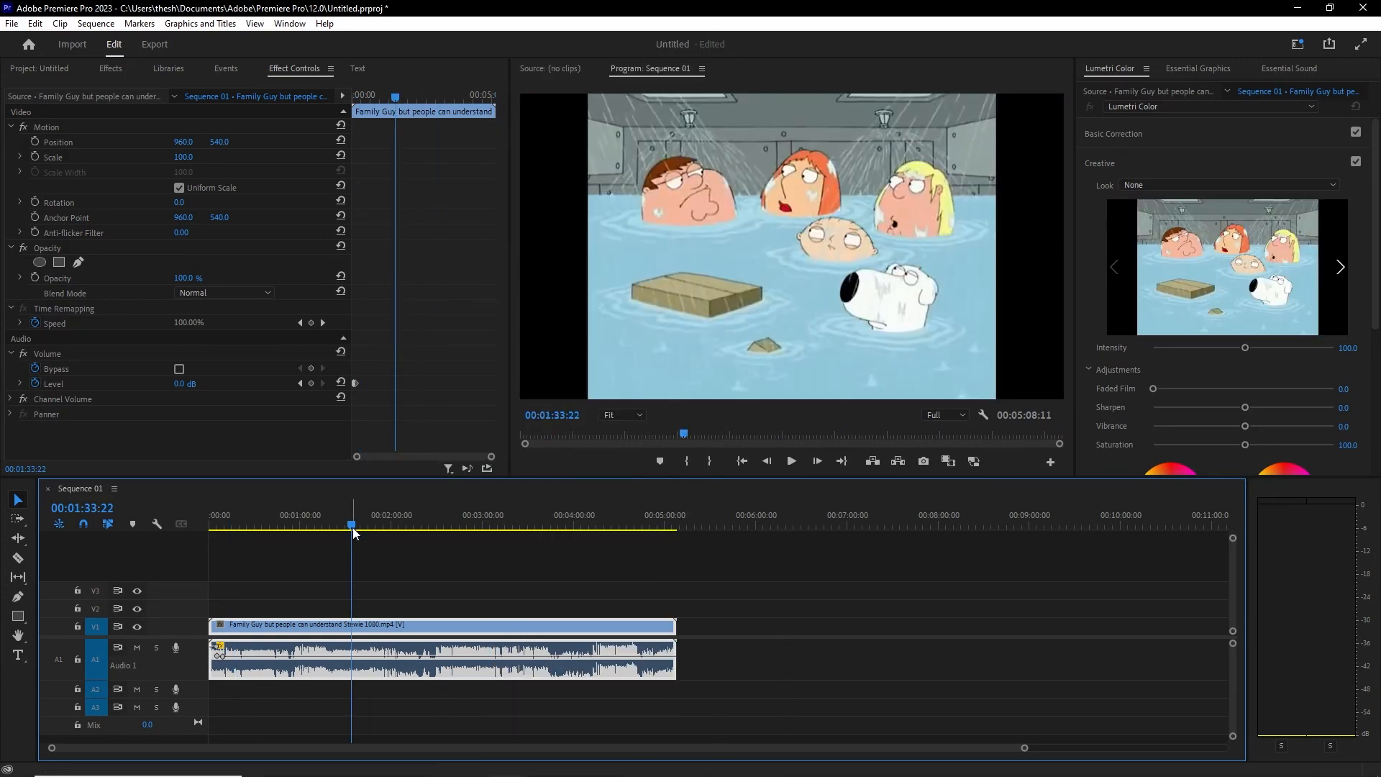
key(g)
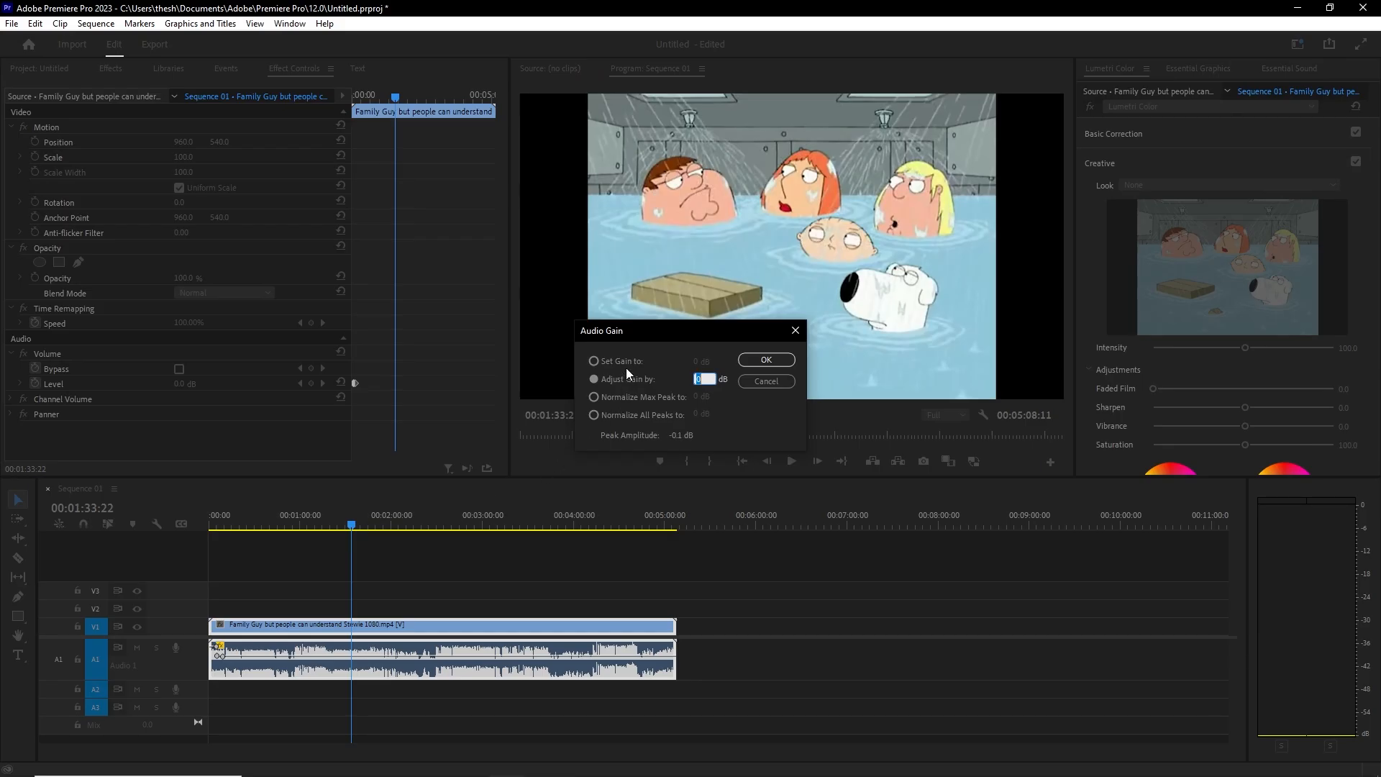
click(665, 379)
drag(696, 386, 723, 383)
click(605, 398)
click(785, 364)
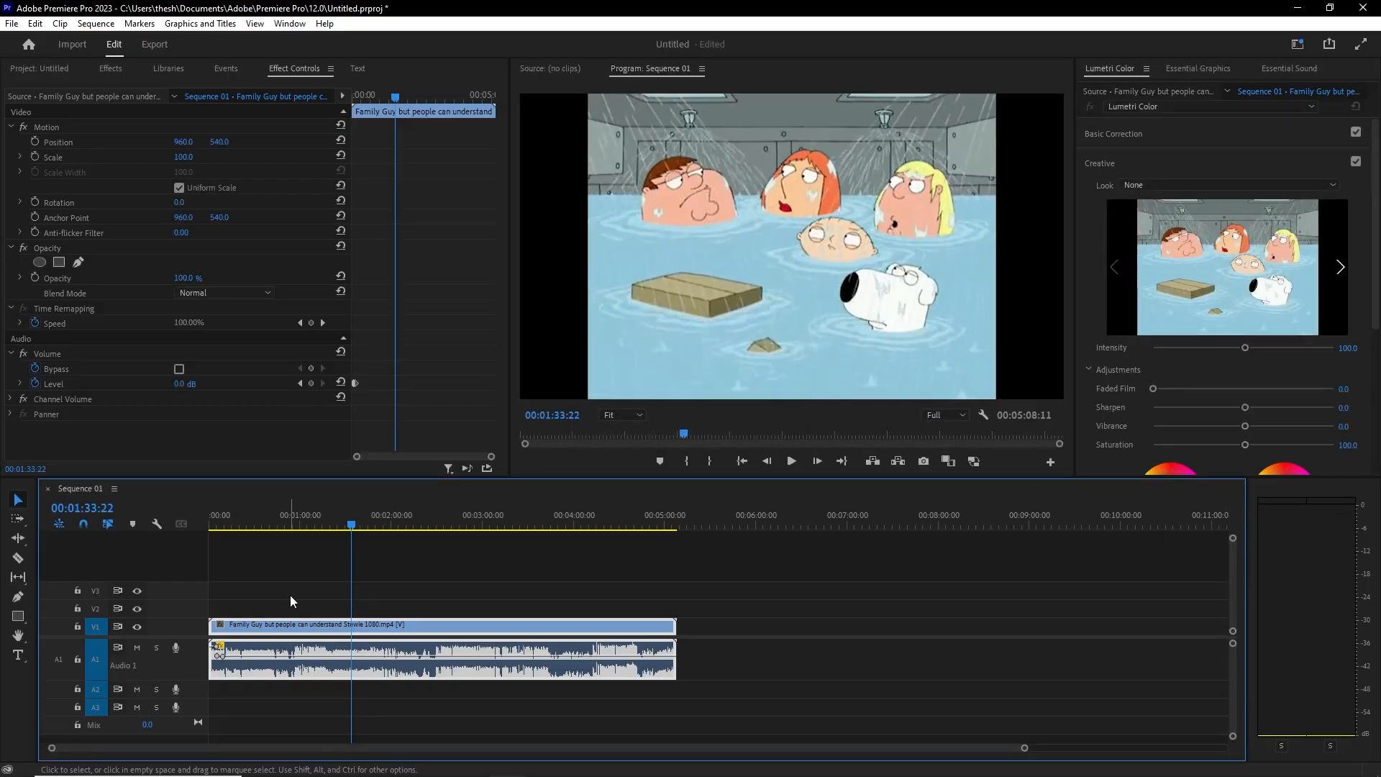
Step: Play back the dialogue from about 00:00:36:15 to 00:00:38:18
drag(351, 525, 332, 527)
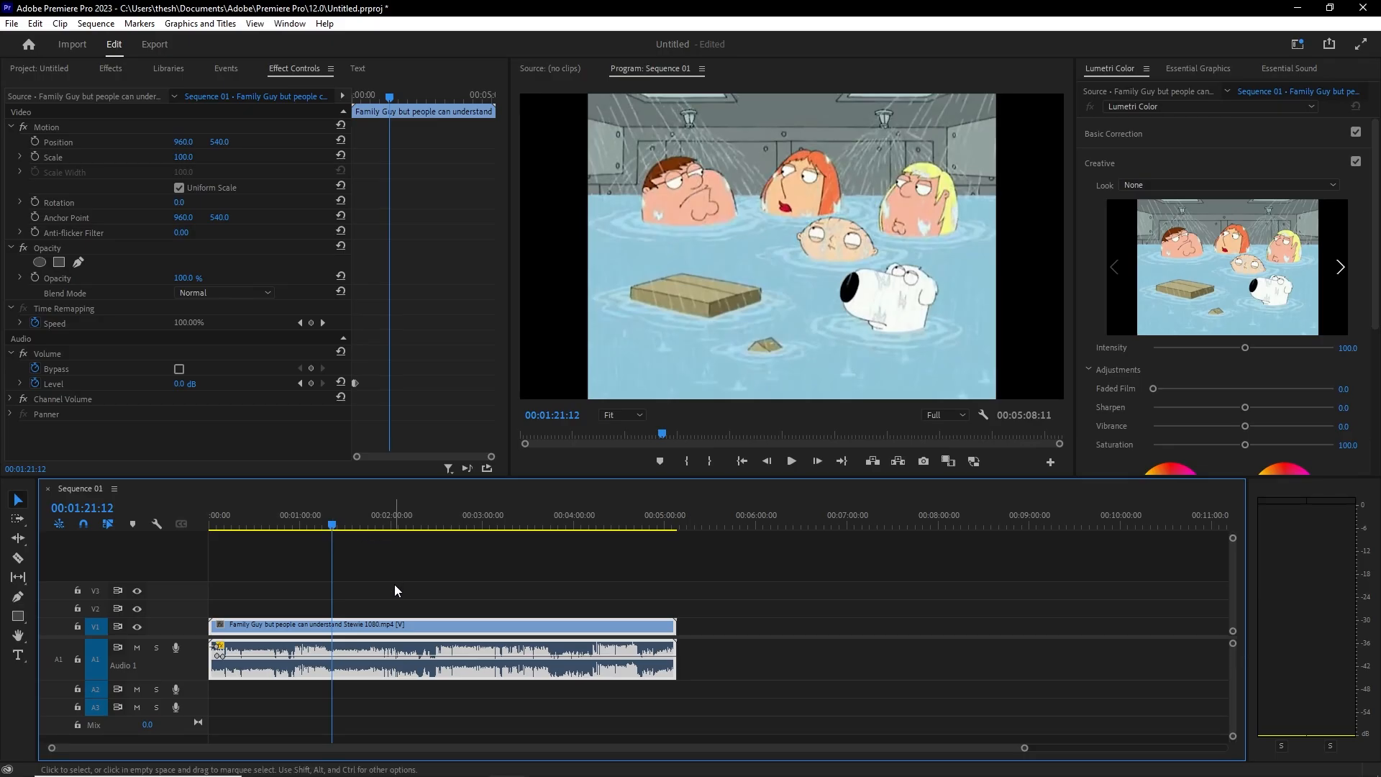
drag(330, 527, 264, 527)
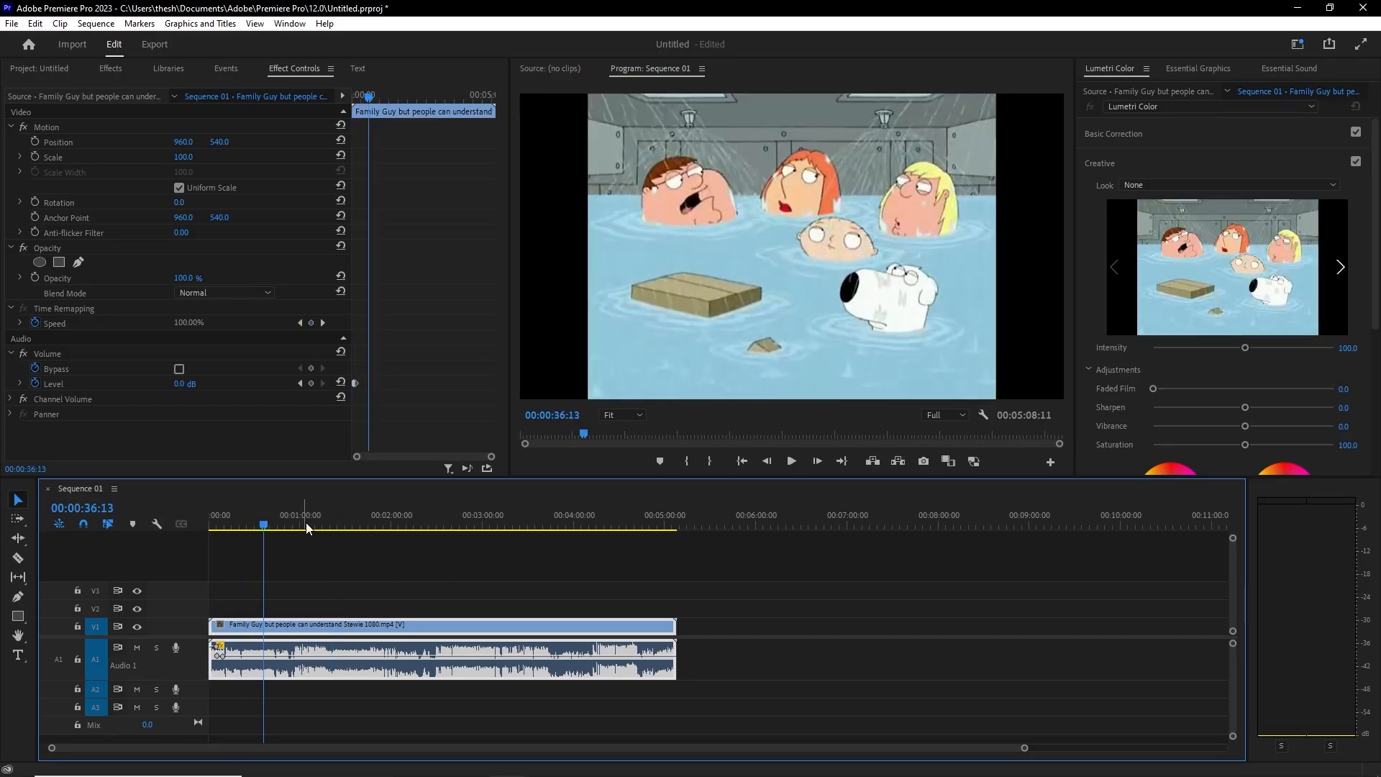
click(790, 463)
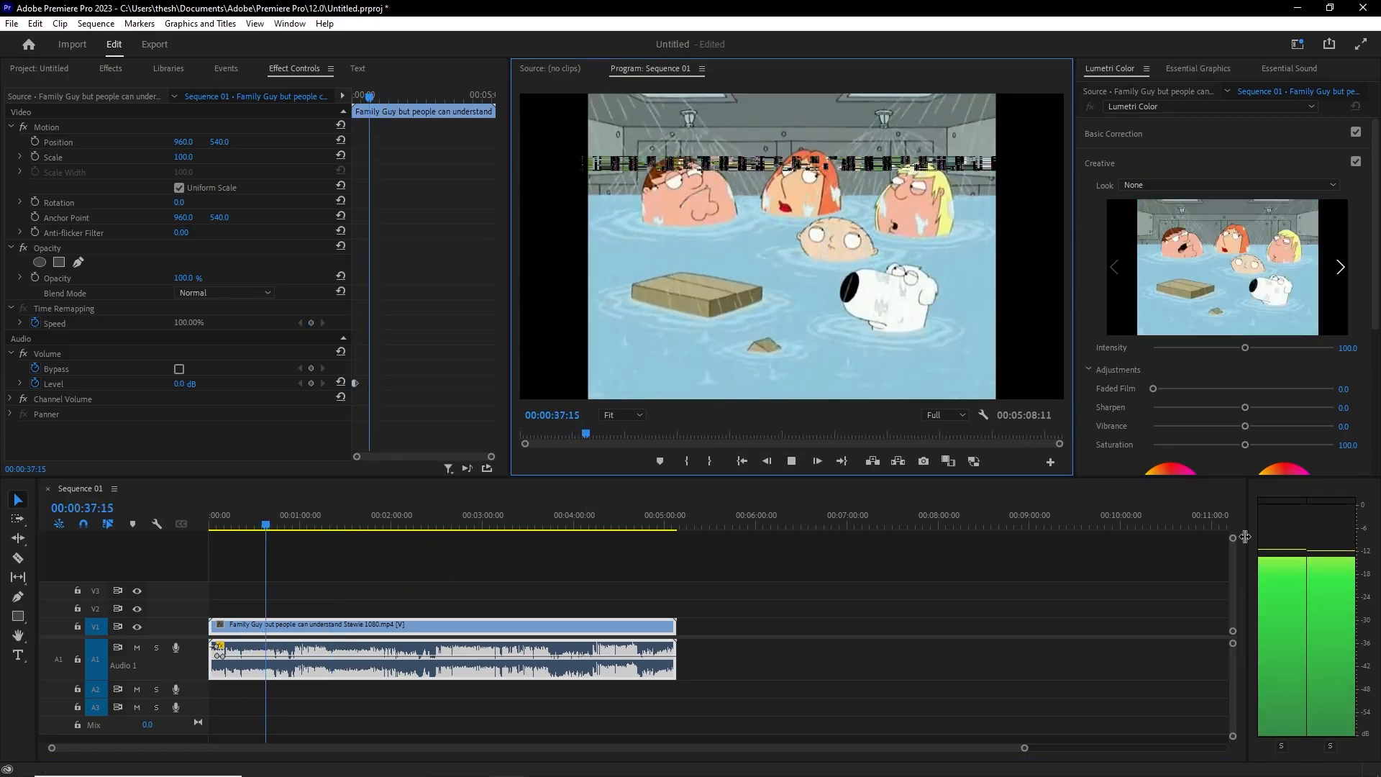
click(790, 466)
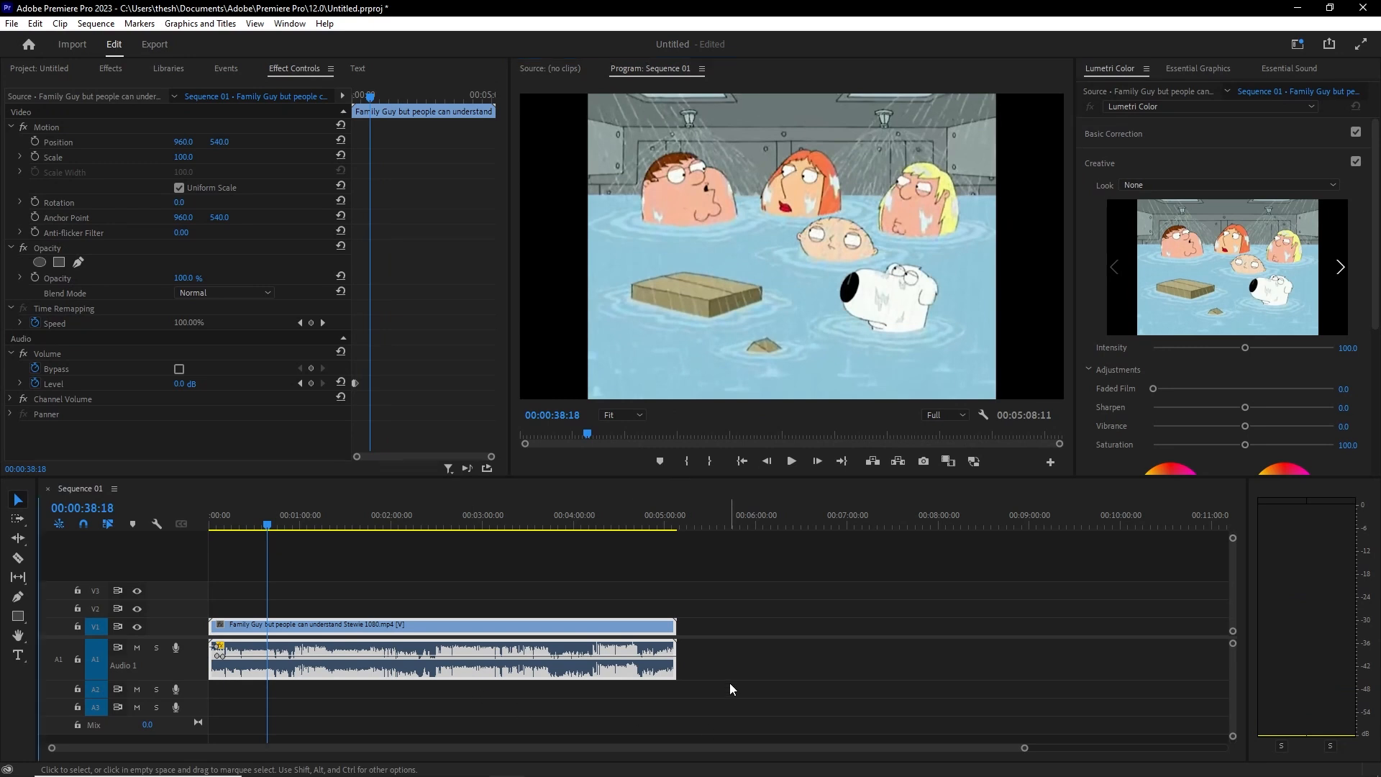
Step: Normalize the dialogue clip's Max Peak to 5.2 dB via Audio Gain
right_click(588, 663)
click(637, 461)
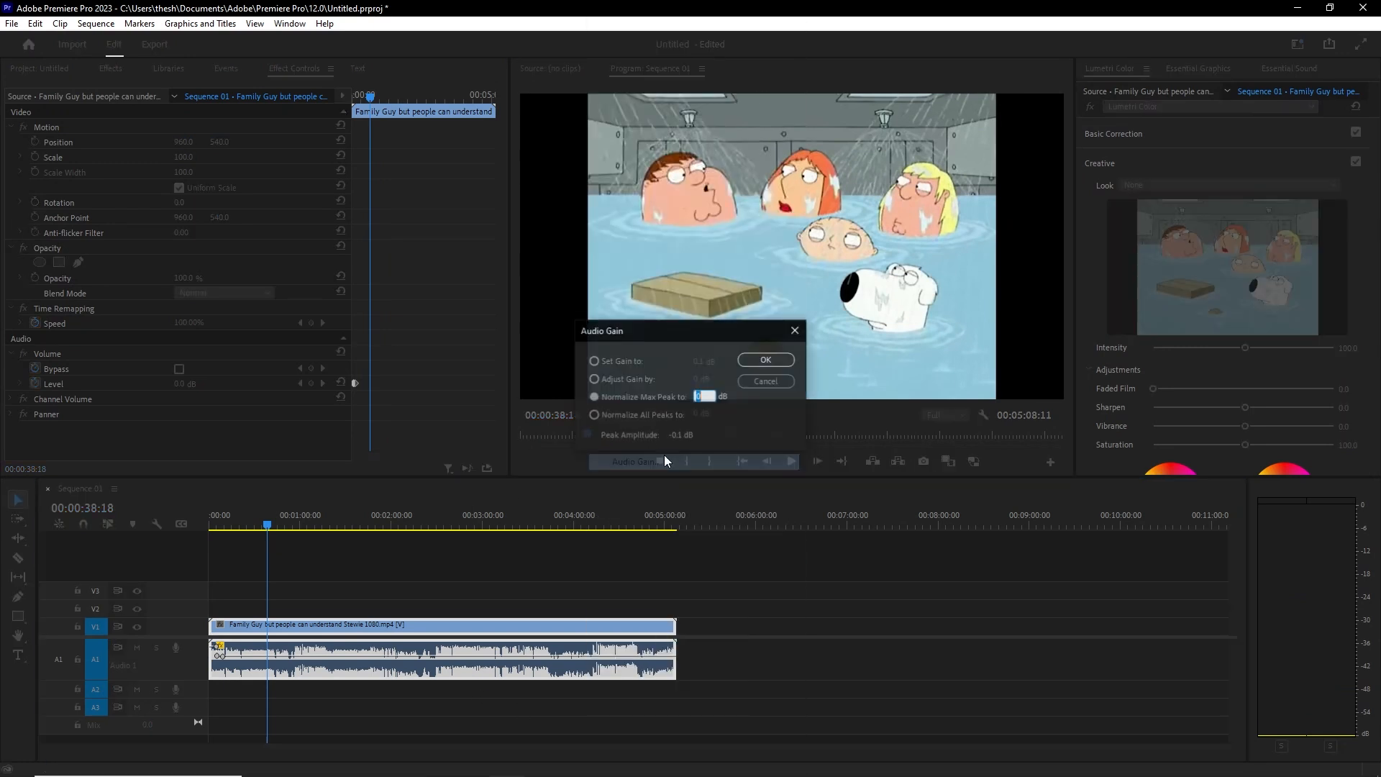
drag(695, 398, 752, 405)
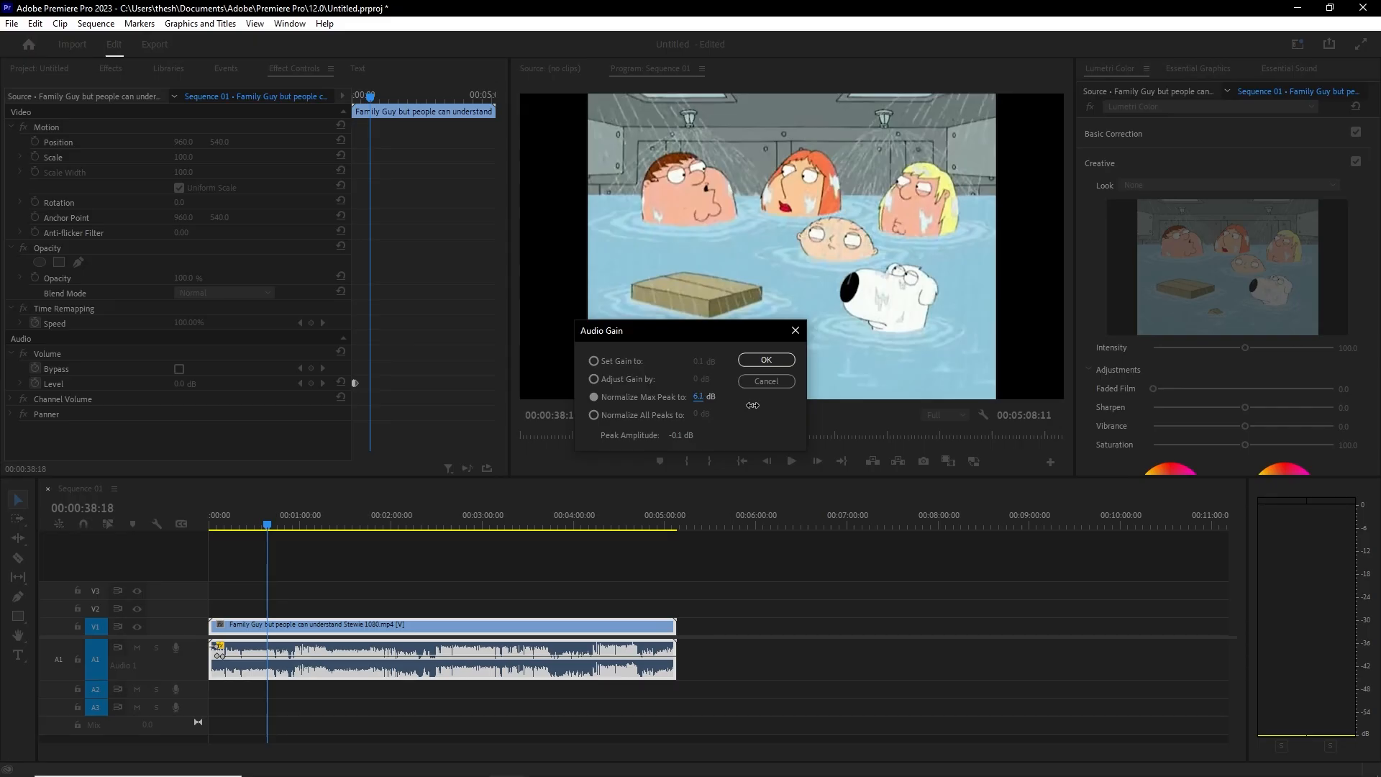
click(766, 360)
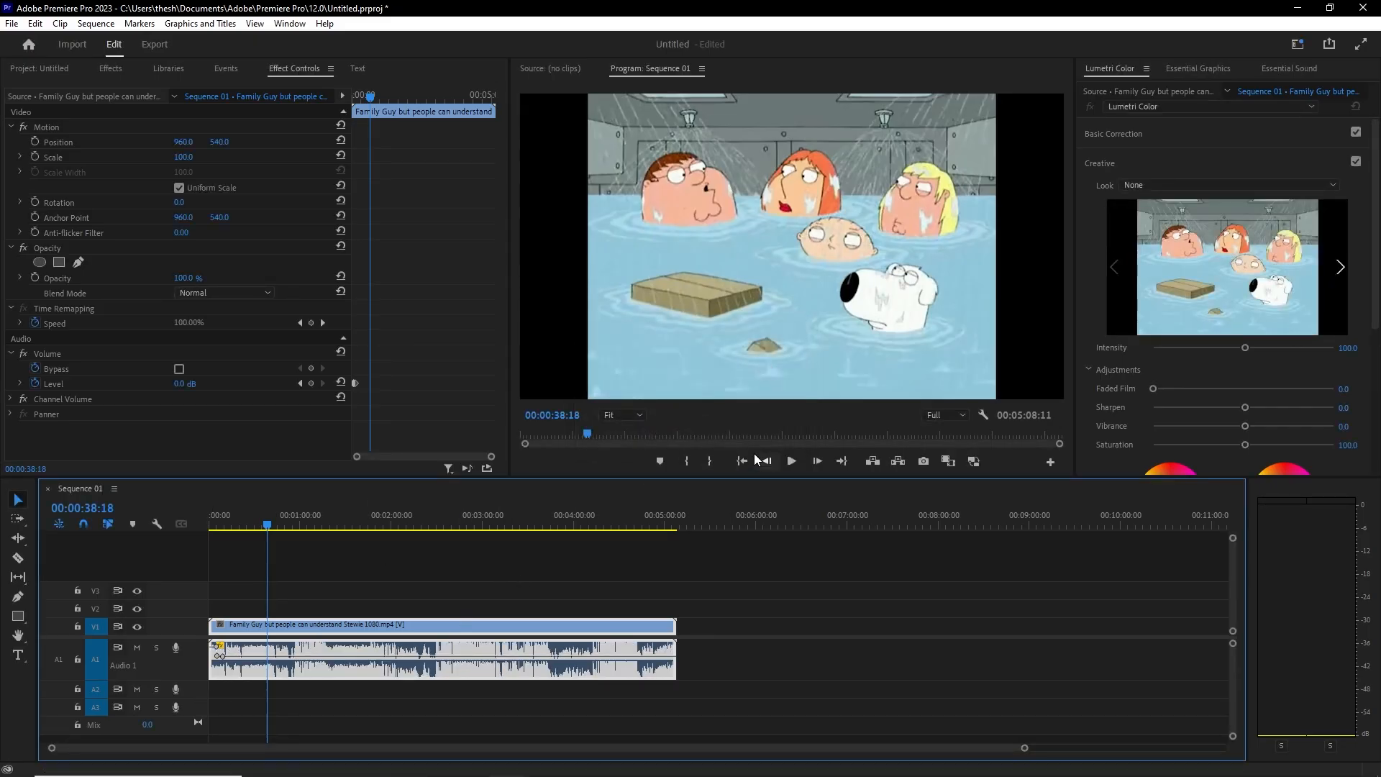
Step: Play back the normalized audio, then scrub around 00:00:47 to find a cut point
click(786, 459)
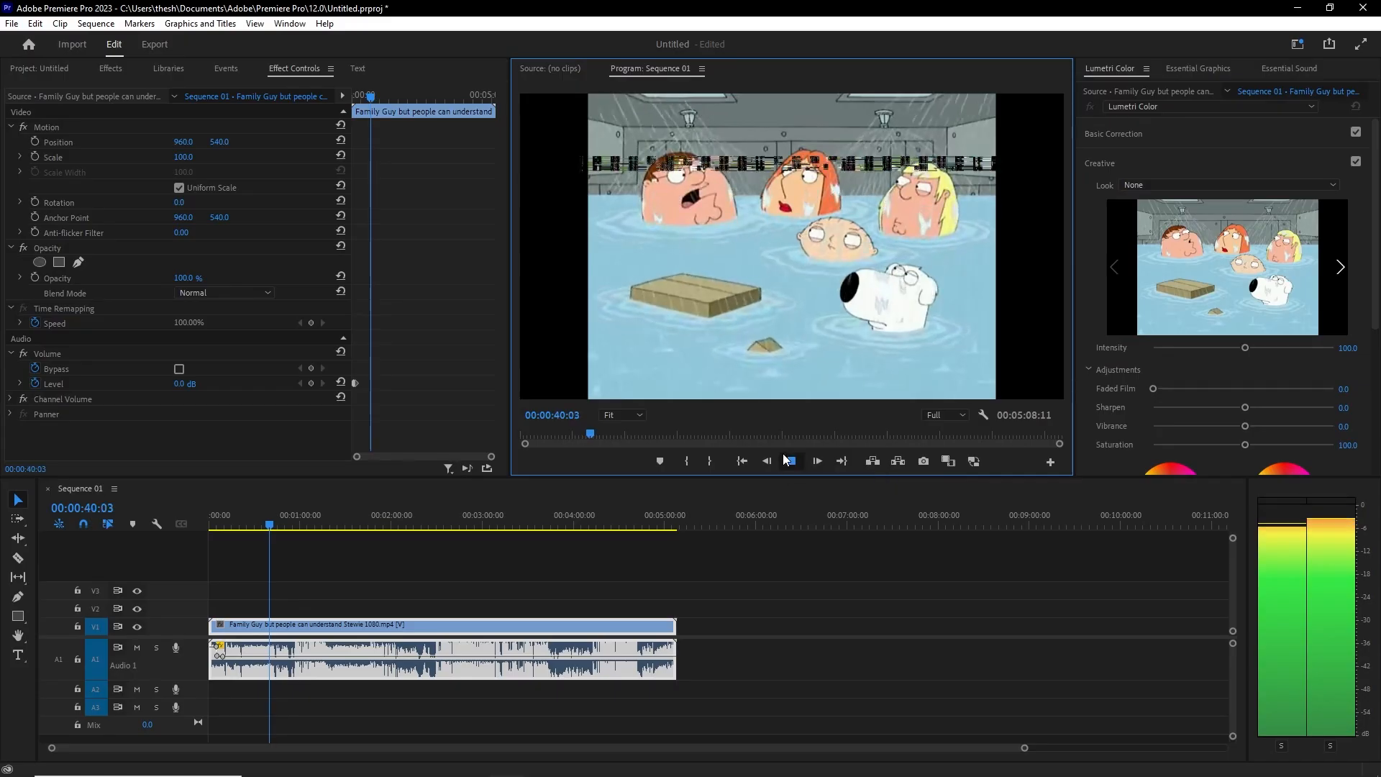
click(789, 460)
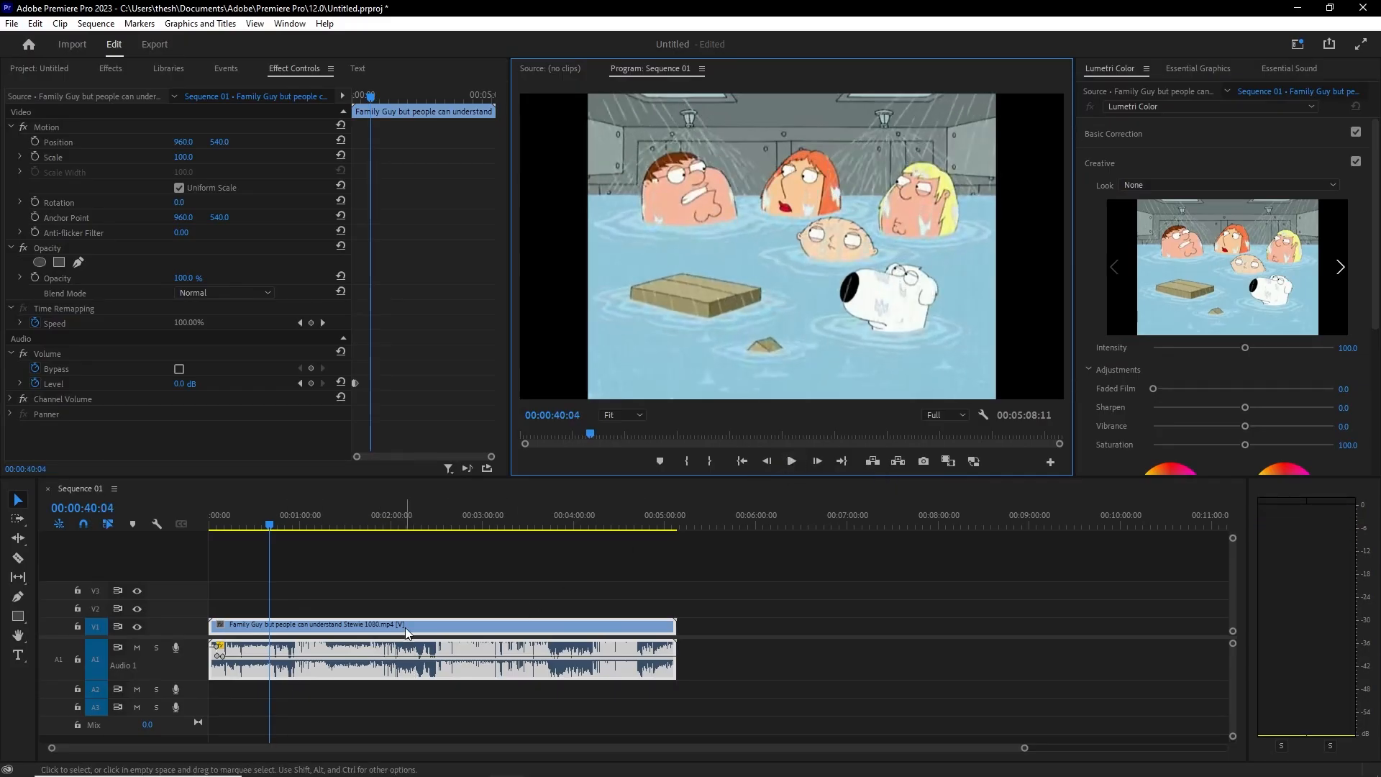
click(282, 529)
drag(283, 530, 296, 525)
Step: Split the Family Guy clip with Ctrl+K at about 00:00:56, then scrub ahead to 00:02:03
key(ctrl+k)
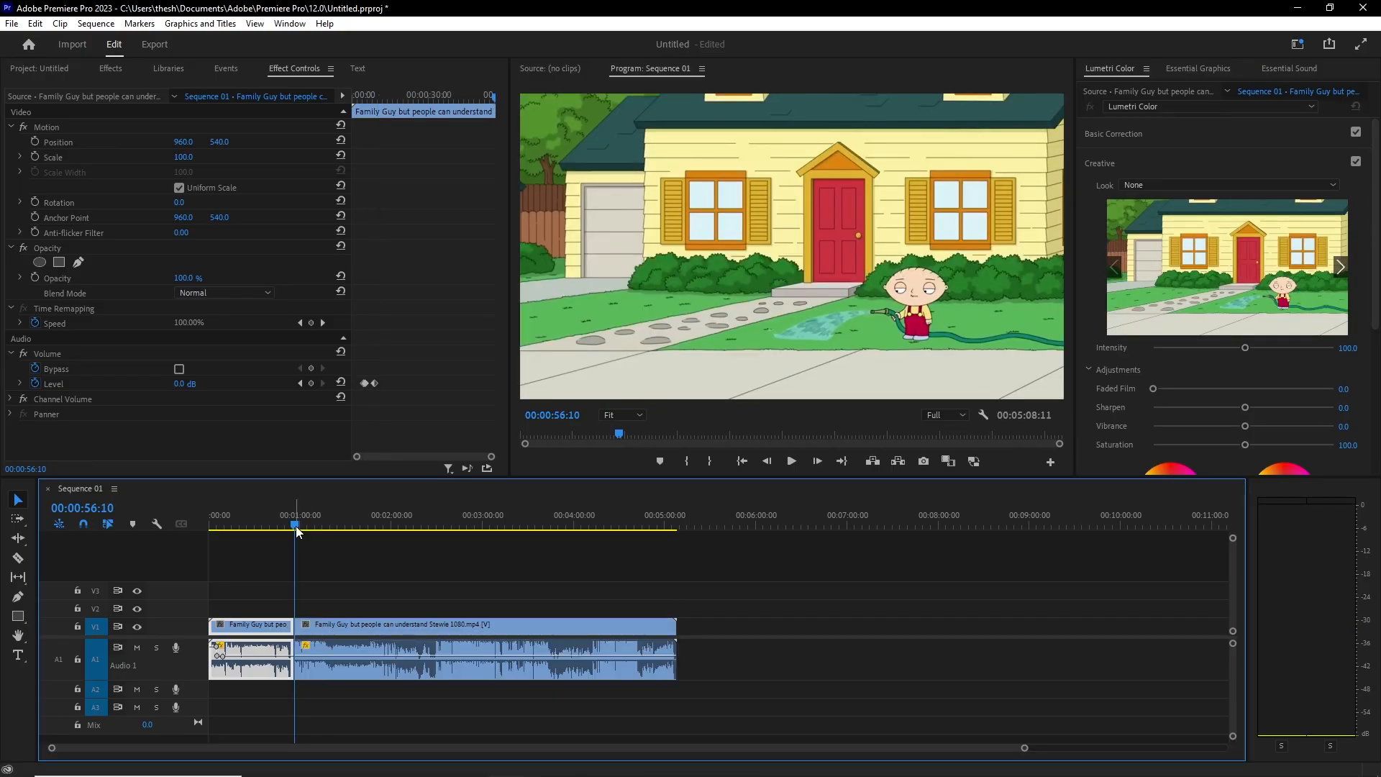
click(295, 529)
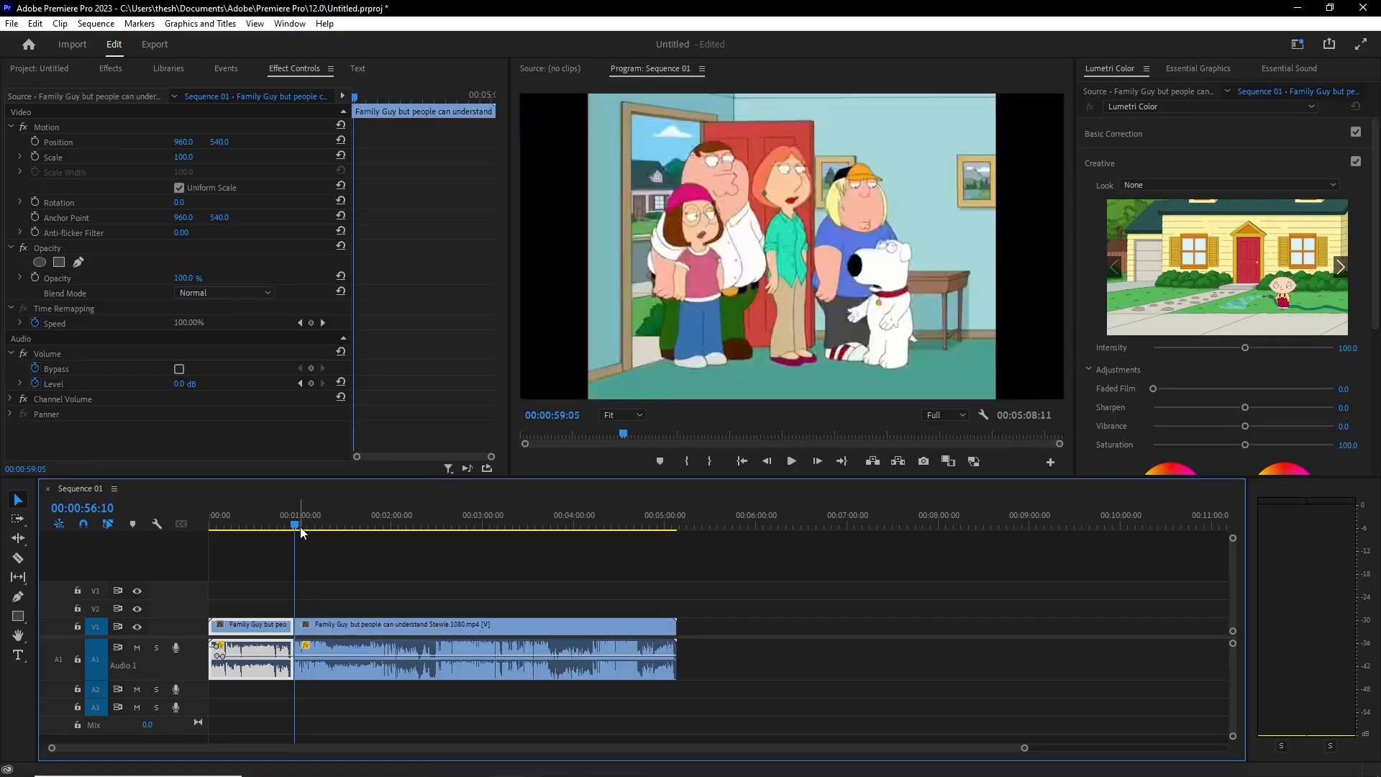
drag(295, 530, 294, 530)
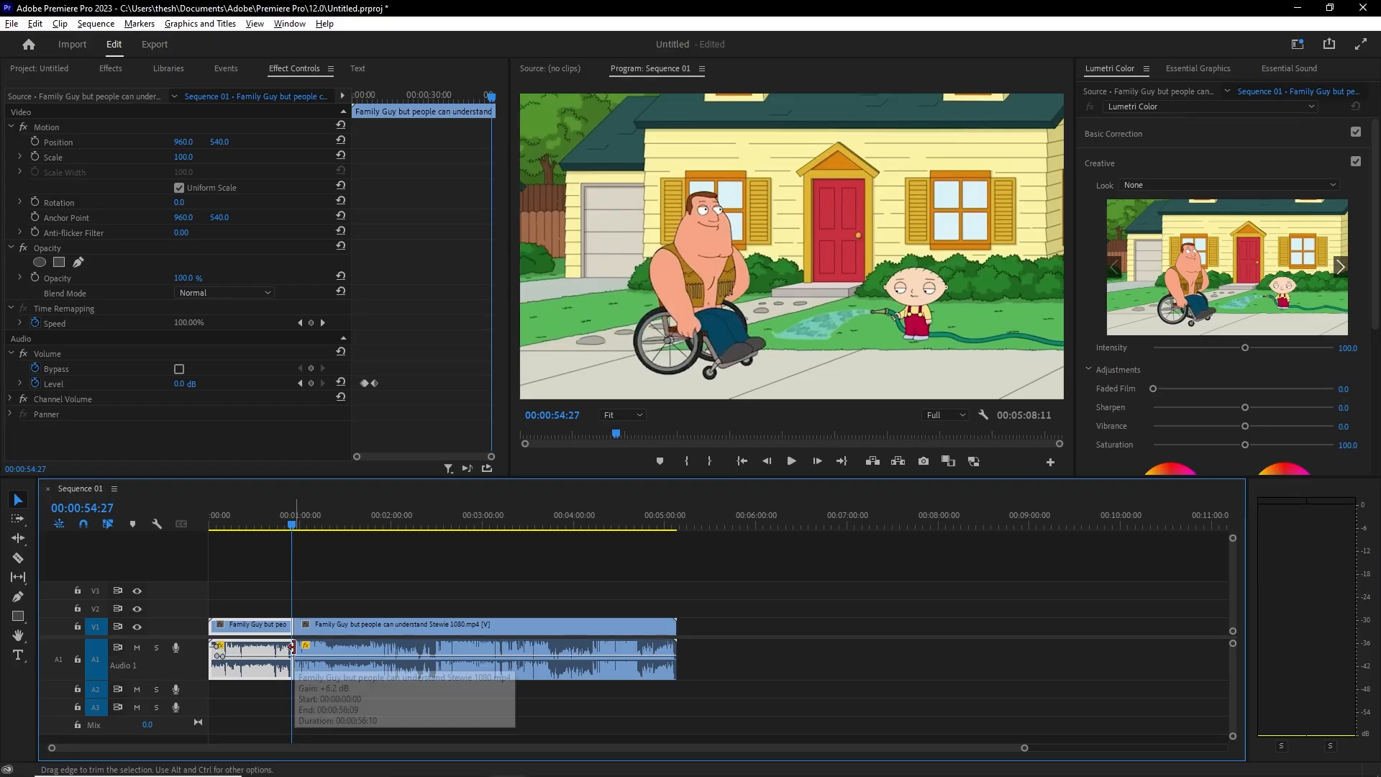
click(292, 651)
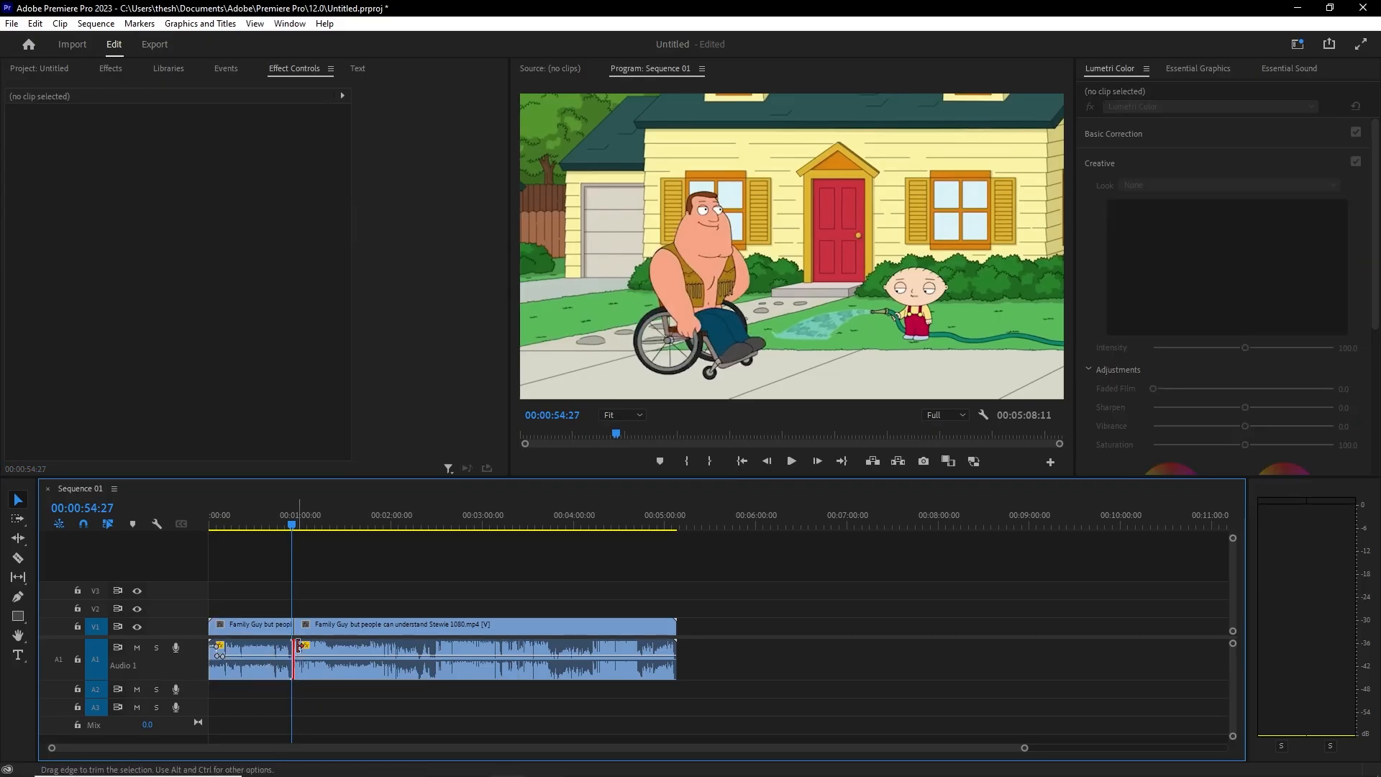
click(297, 518)
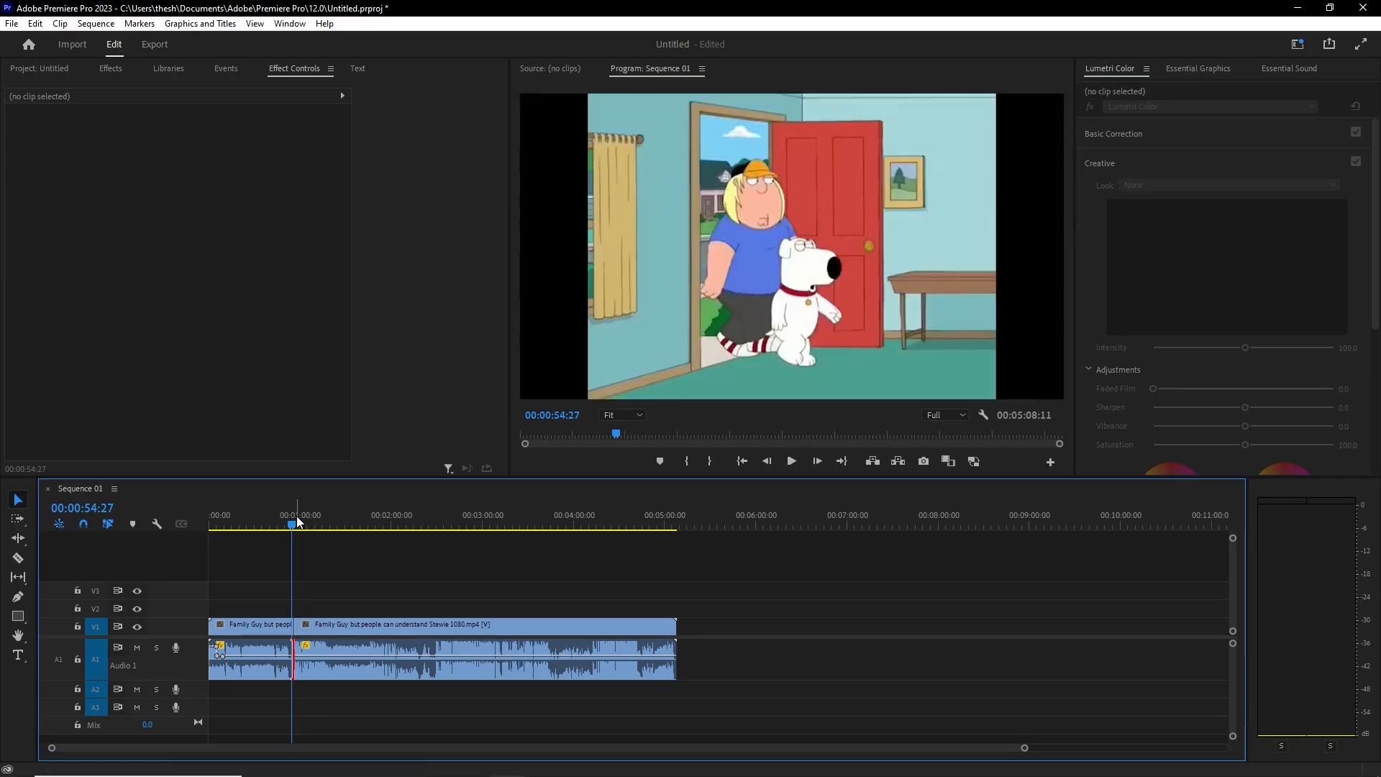
drag(297, 521, 436, 533)
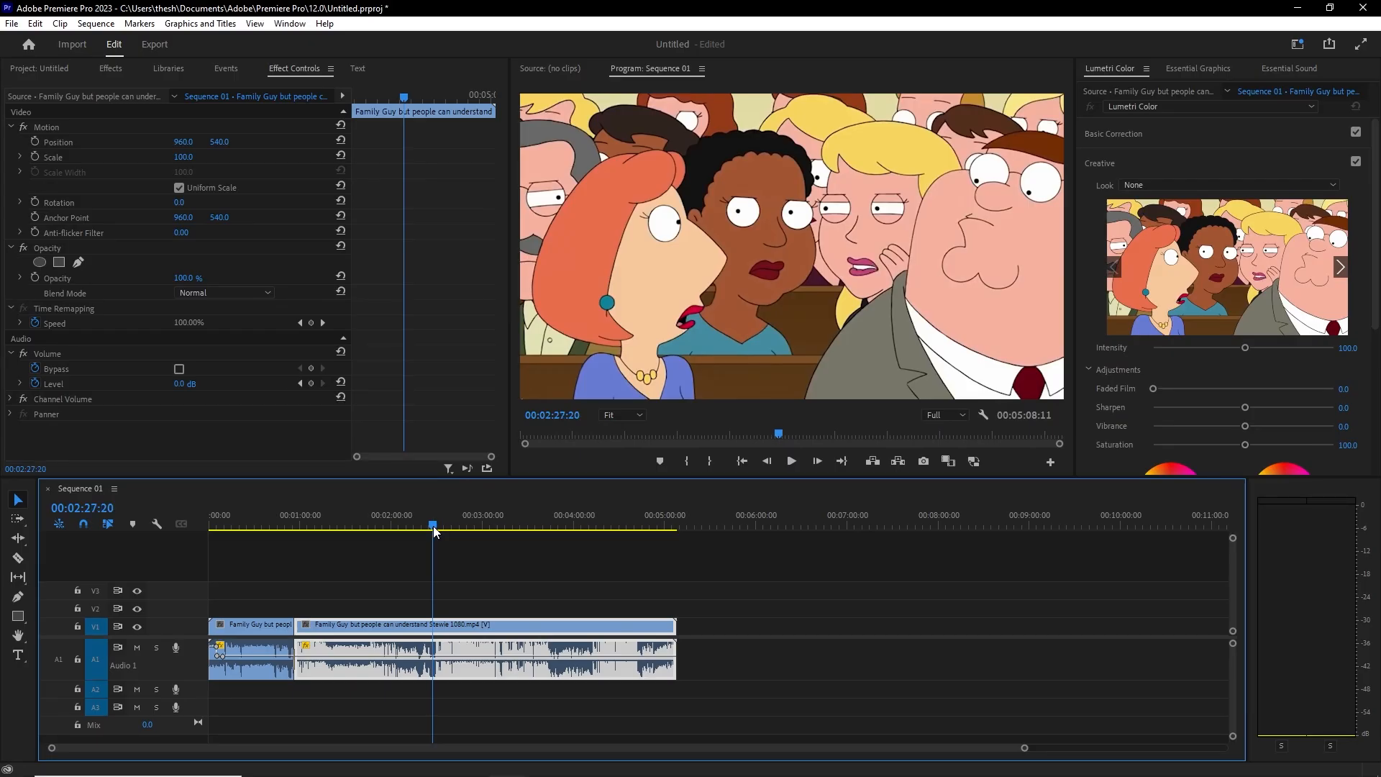
Step: Play back across the cut near 00:00:52 and box-select the audio clips
click(290, 515)
key(space)
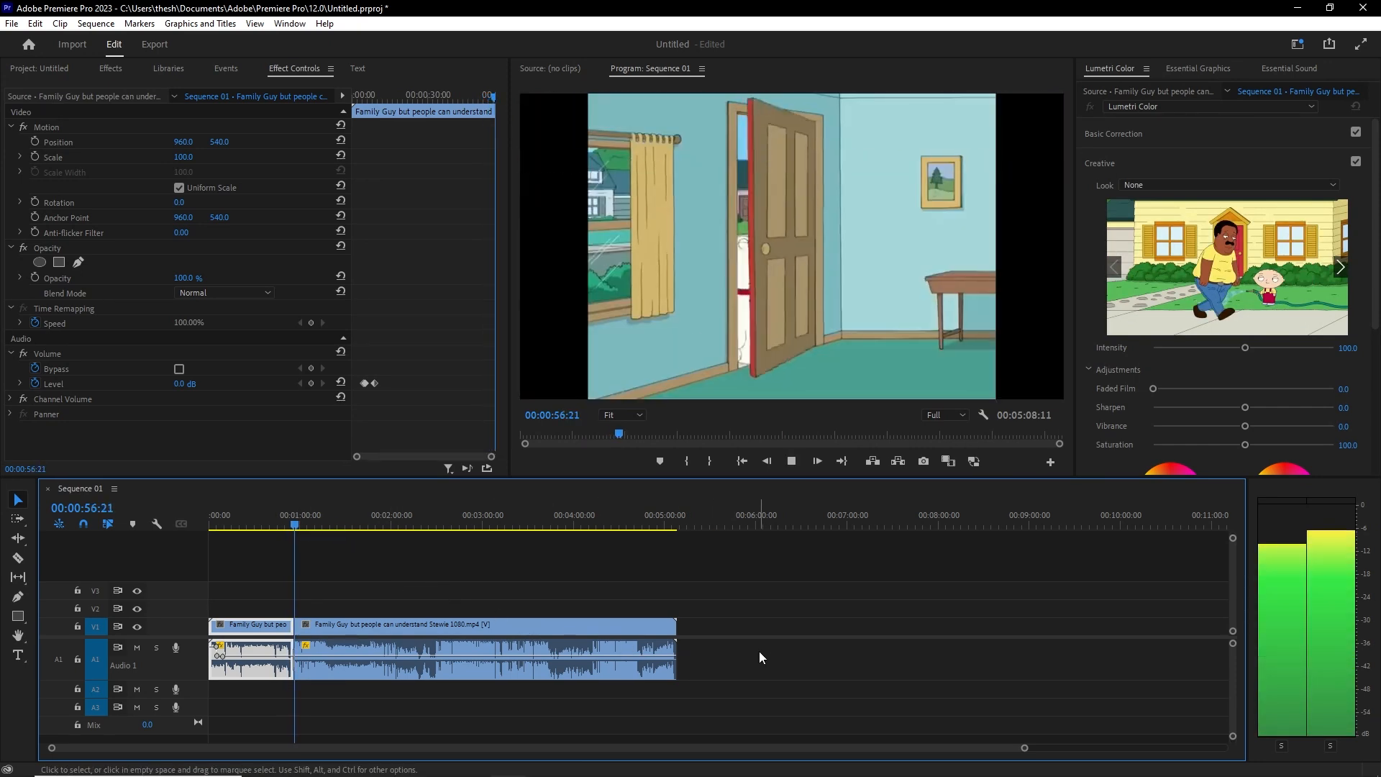
key(space)
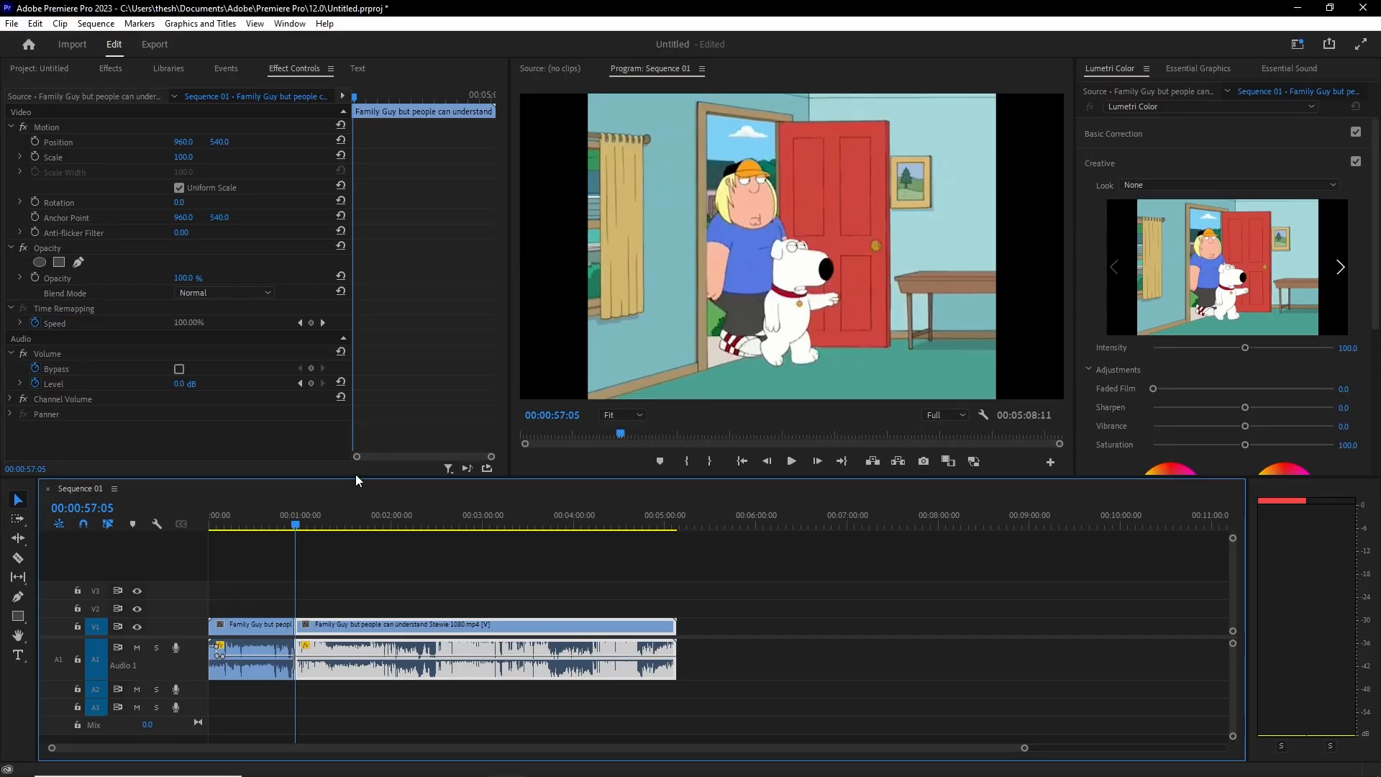
drag(606, 710, 258, 667)
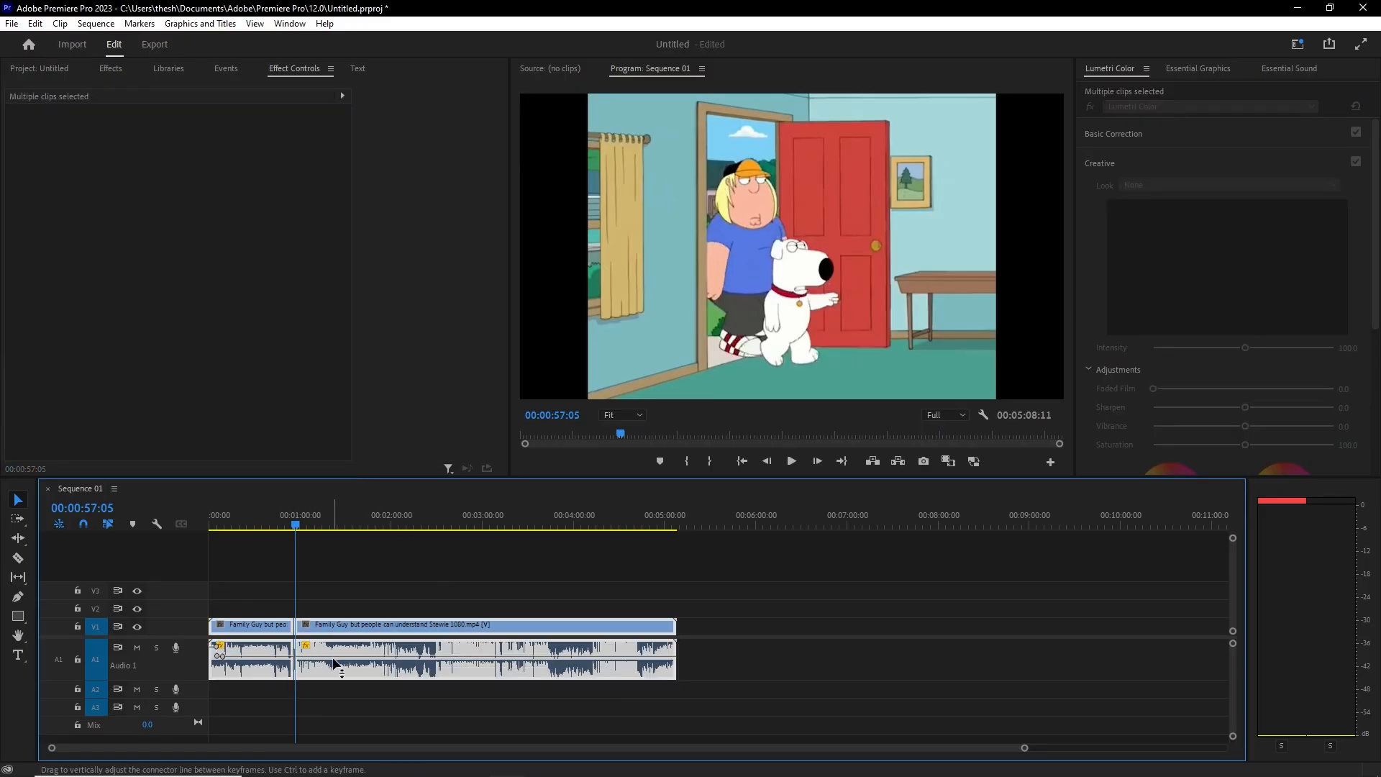
click(396, 698)
drag(361, 700, 262, 633)
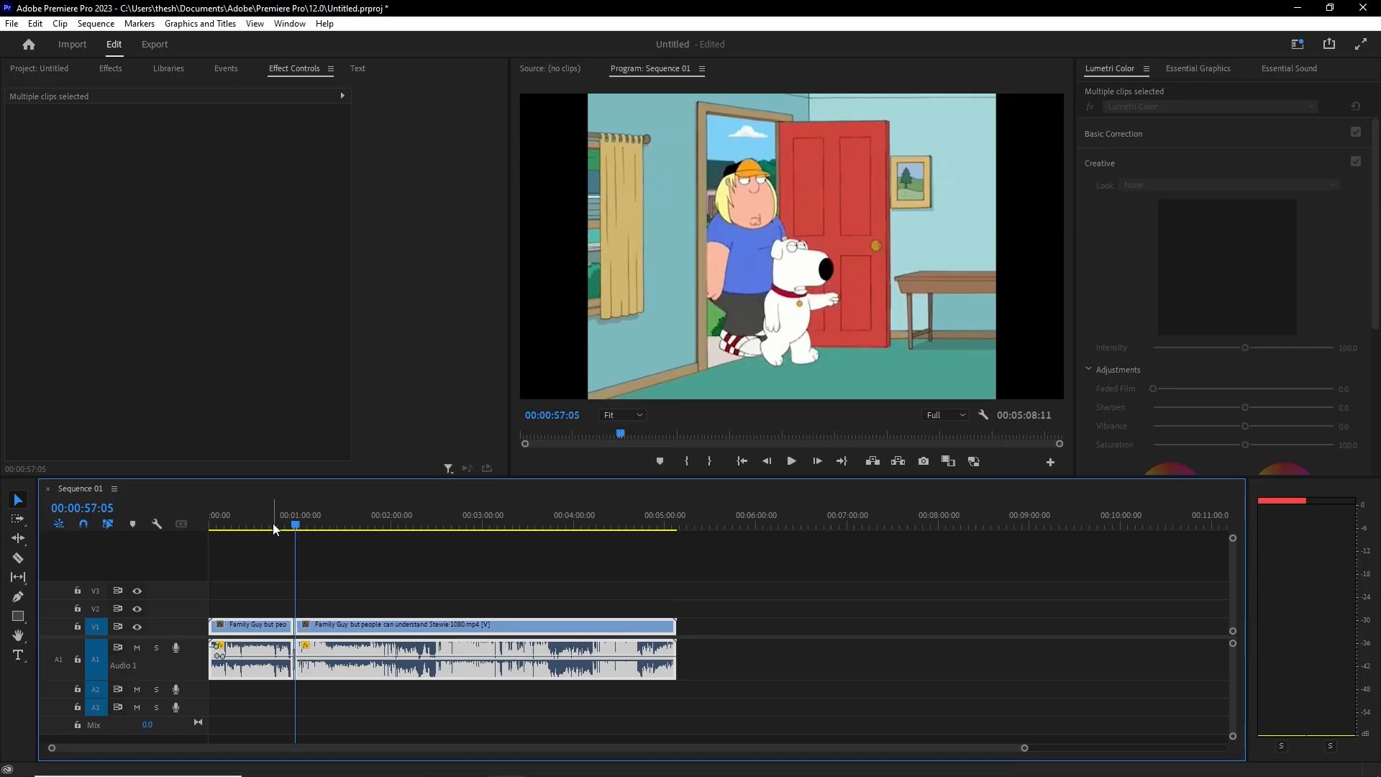
Step: Add Ctrl+K edits at about 1:56, 2:28 and 3:43
click(400, 524)
key(ctrl+k)
click(434, 528)
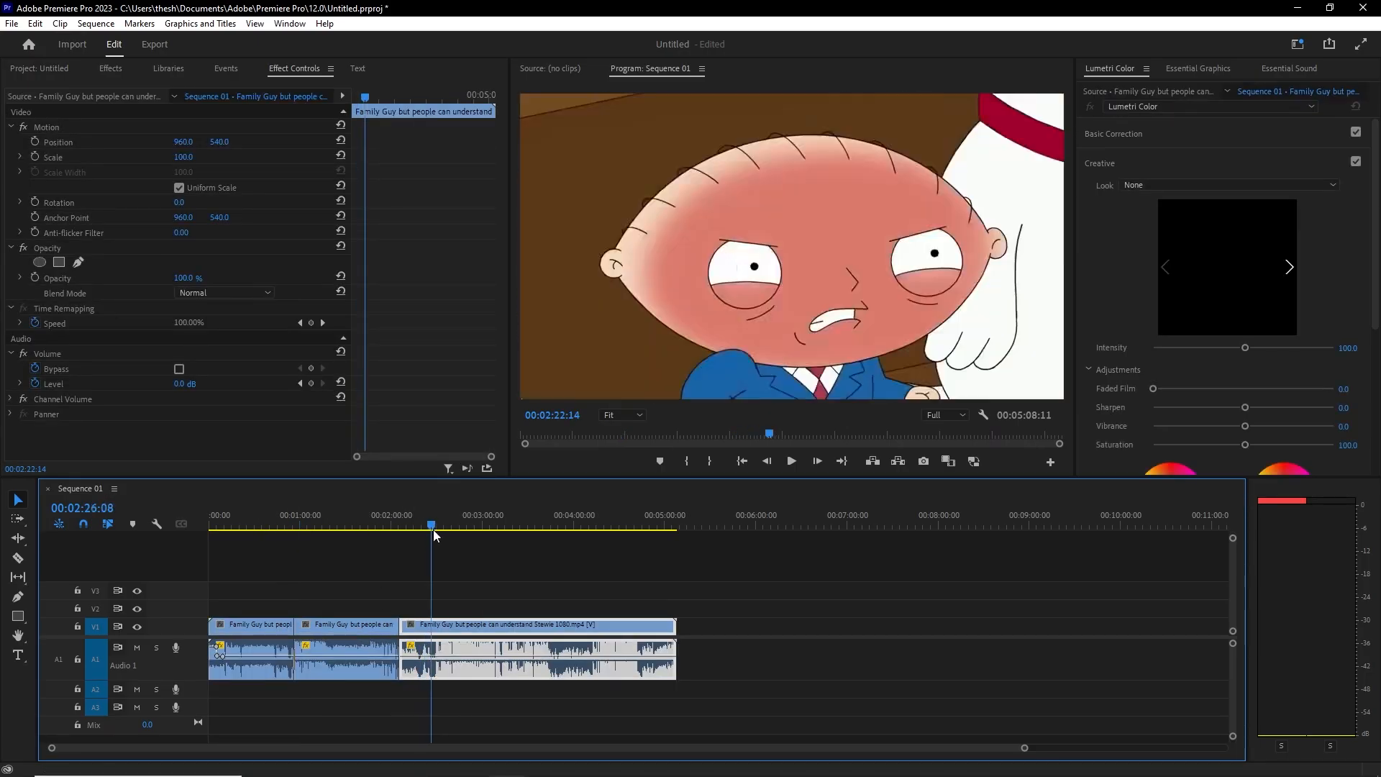
key(ctrl+k)
click(555, 524)
click(551, 519)
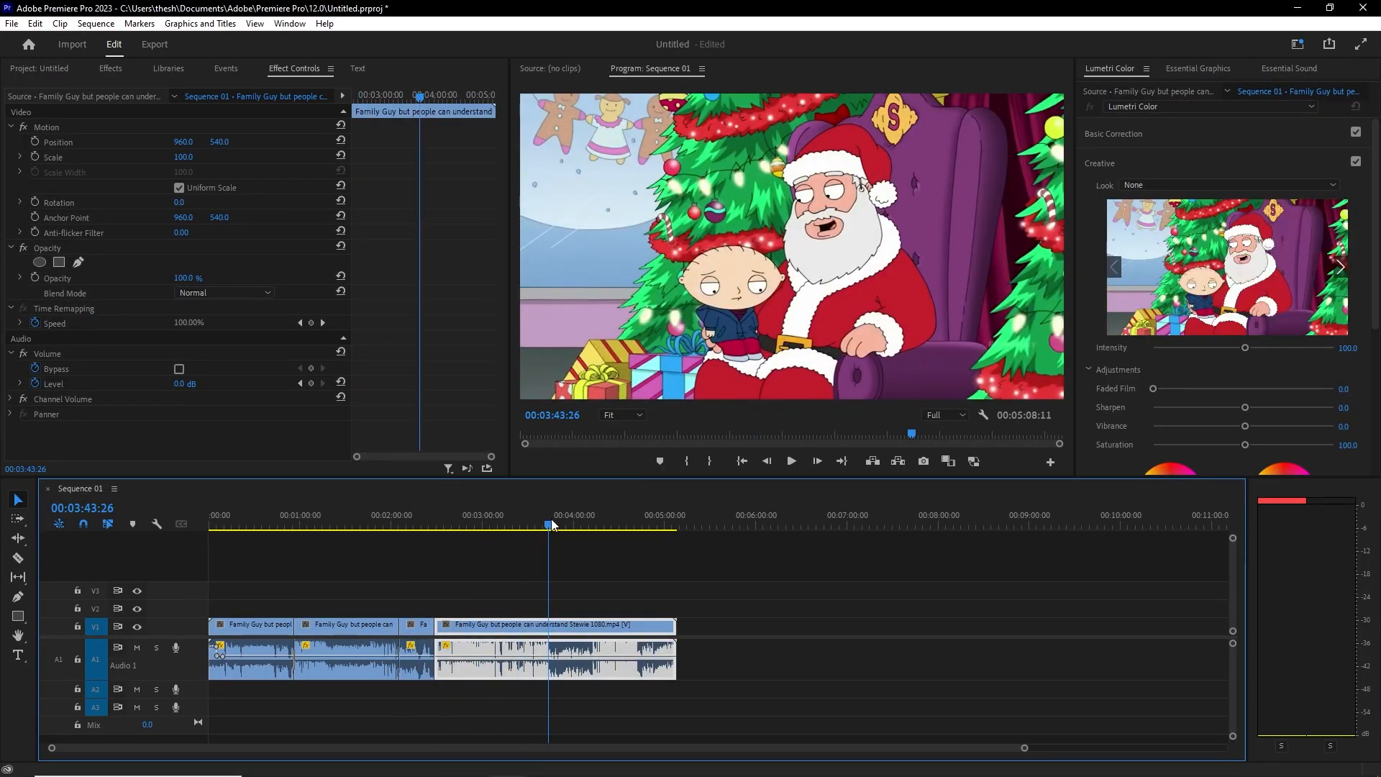
key(ctrl+k)
Step: Box-select all five clips and open Audio Gain with G
drag(537, 519, 375, 529)
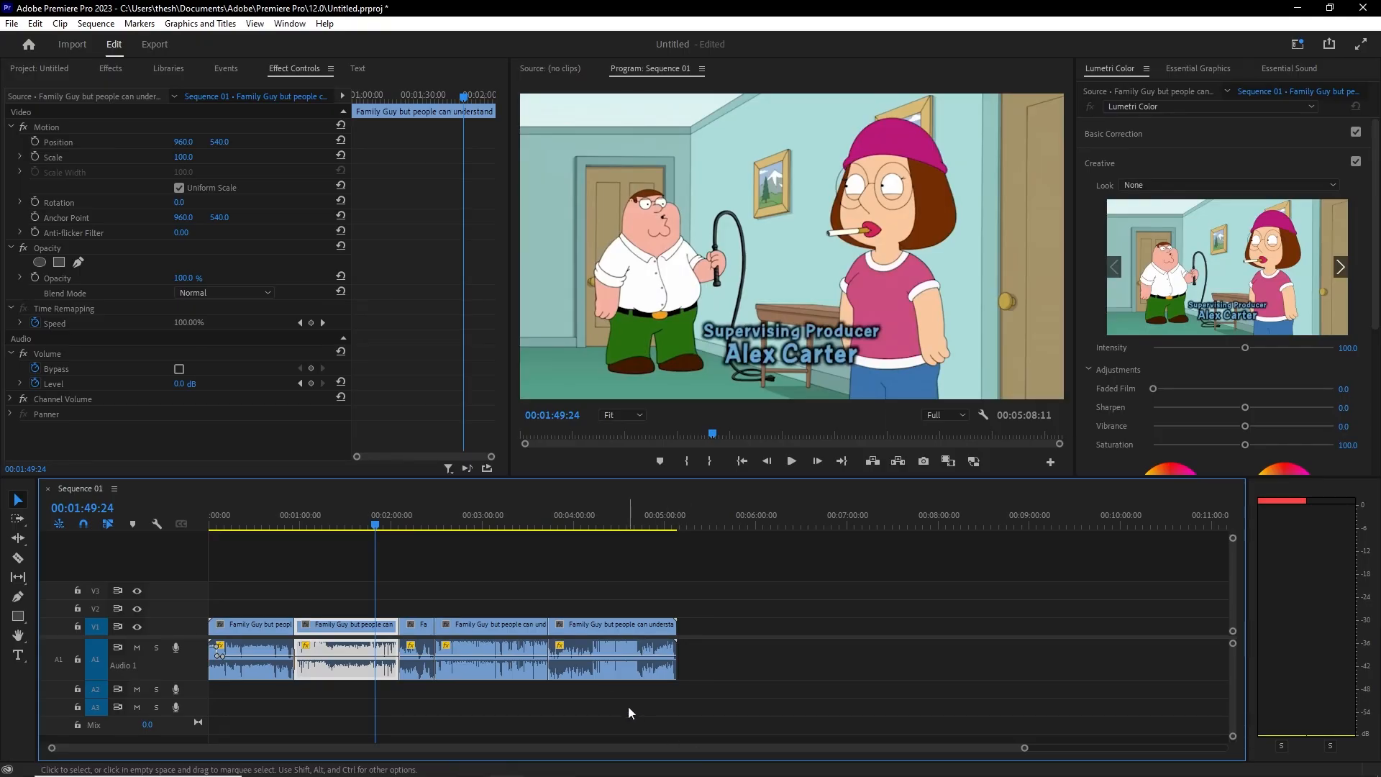
drag(628, 706, 213, 660)
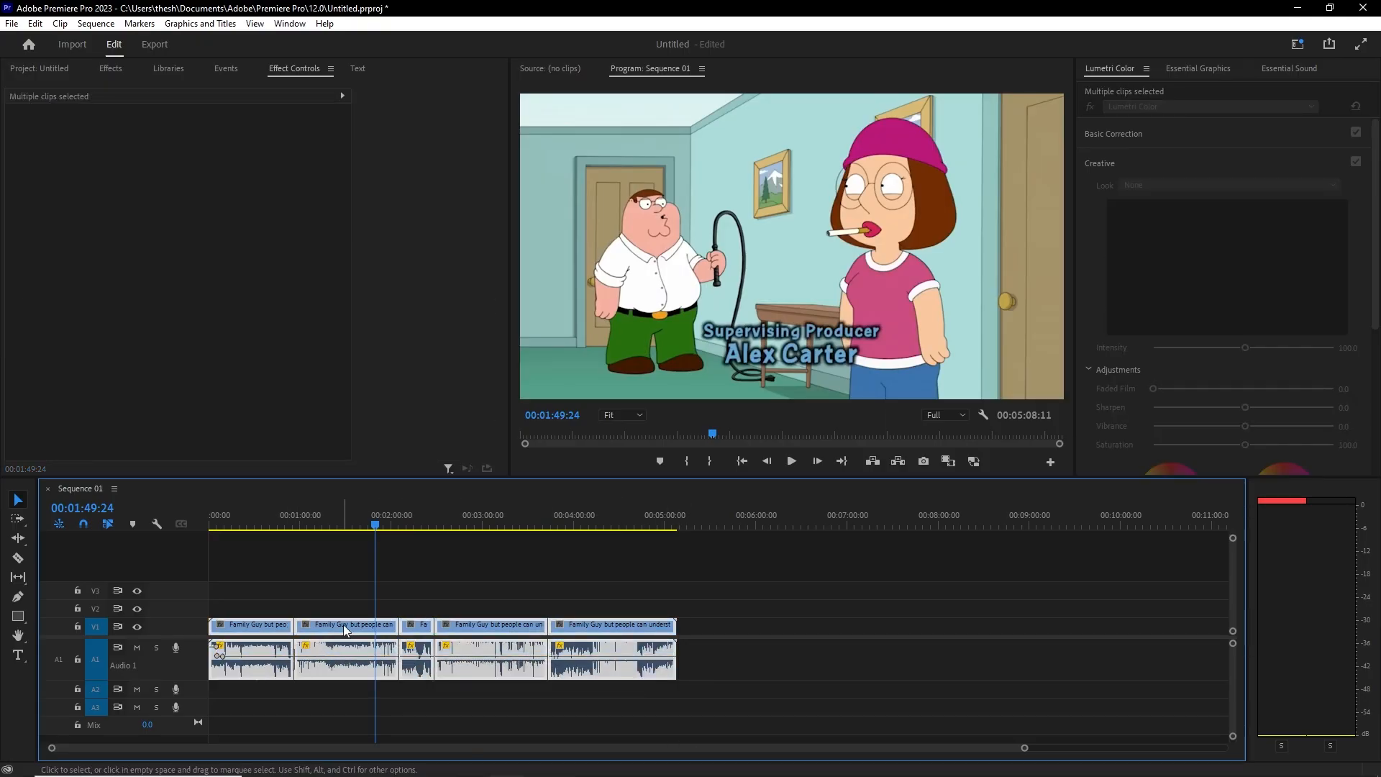
key(g)
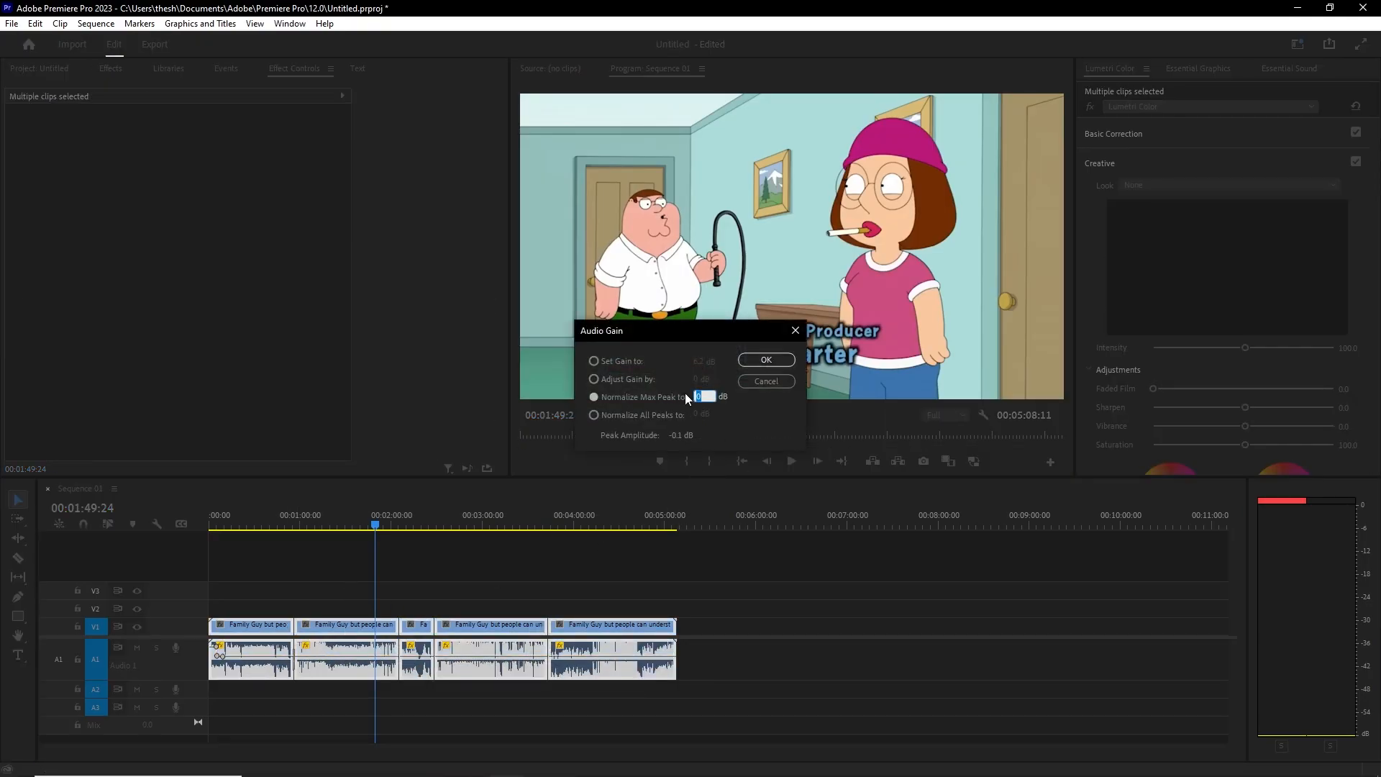
Step: Confirm Normalize Max Peak for all five clips, check the audio clip selection, and play from 00:00:54
click(768, 362)
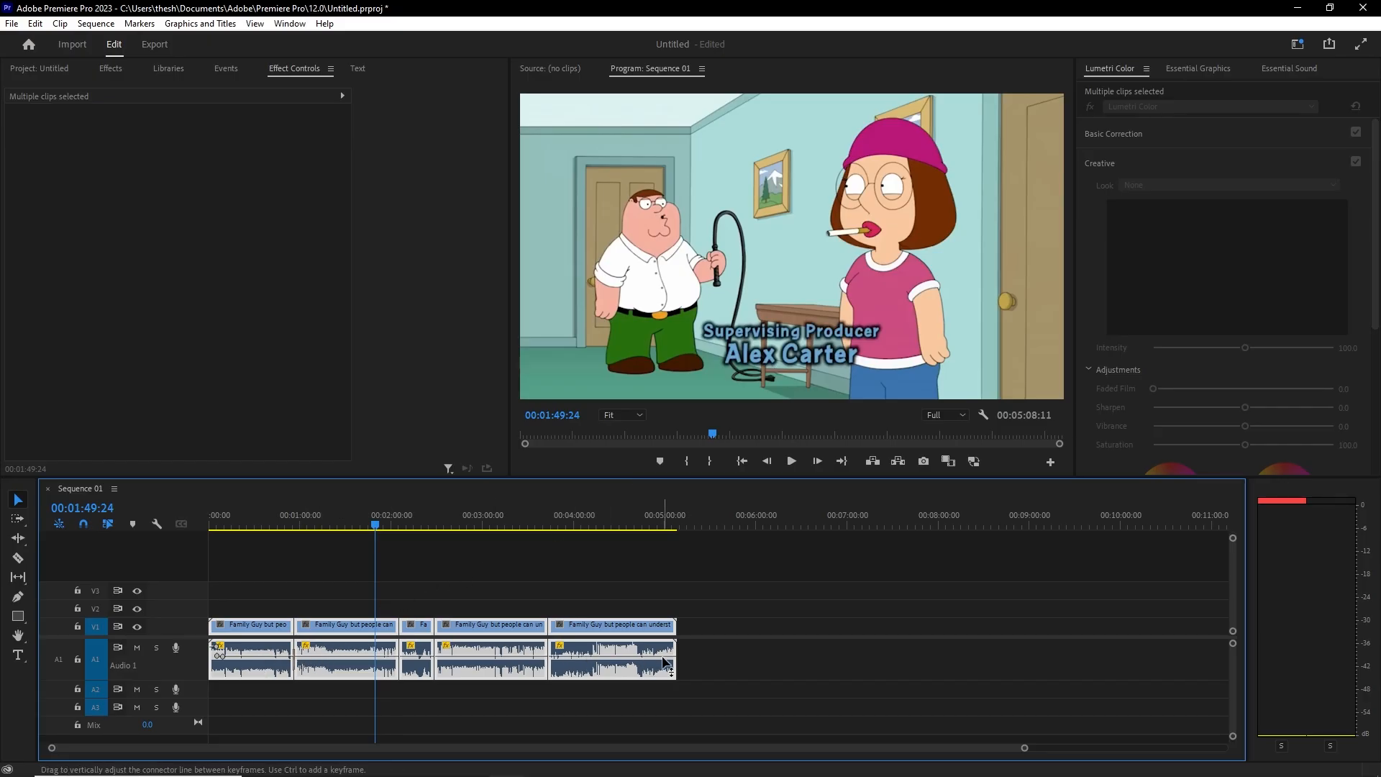
click(394, 525)
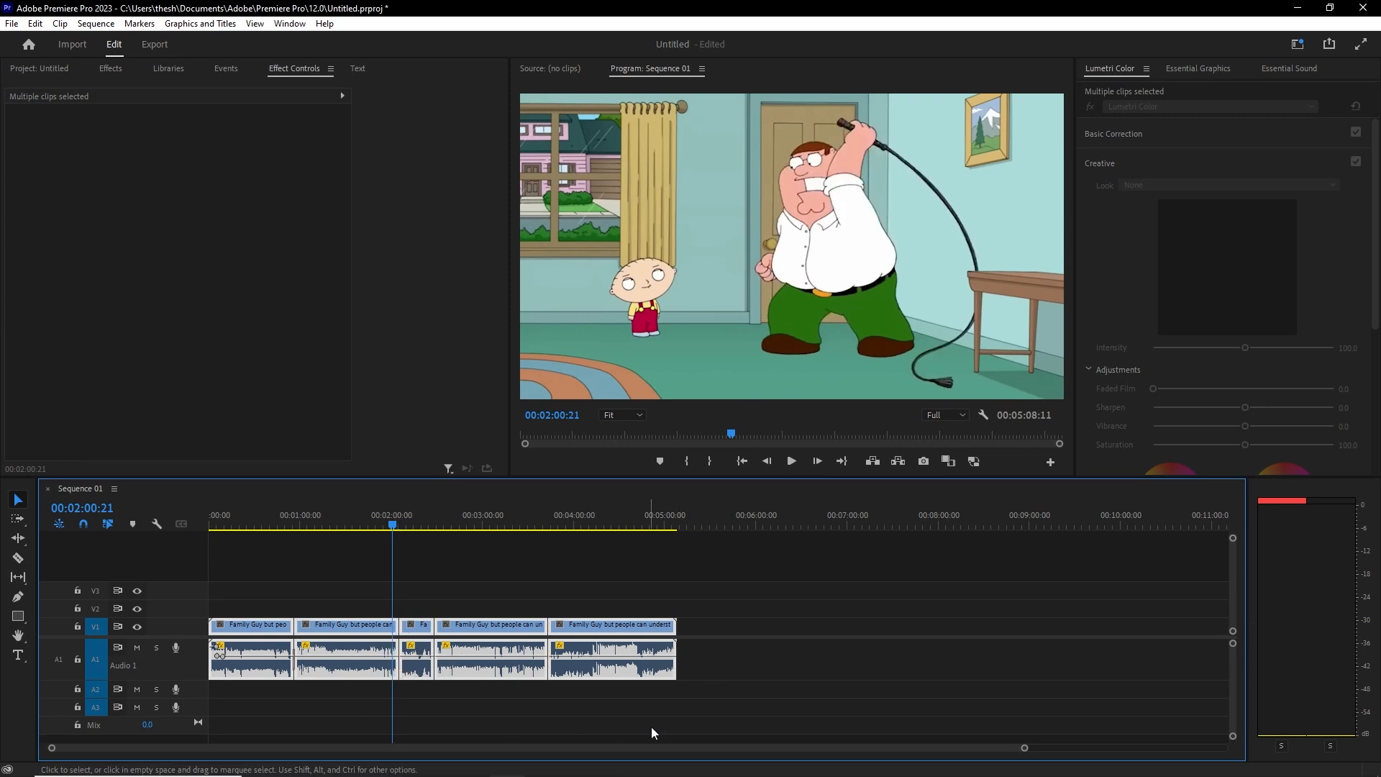
click(749, 695)
drag(642, 704, 252, 667)
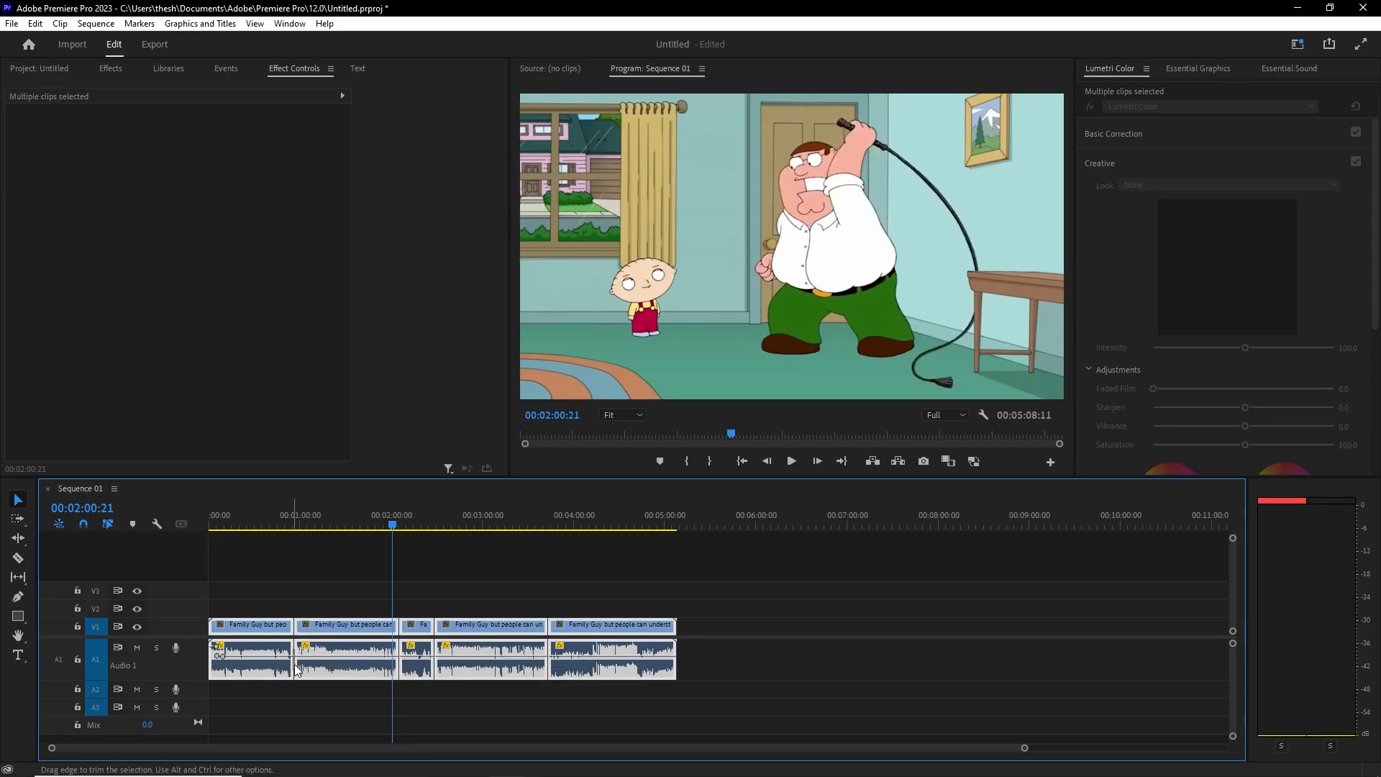
click(431, 671)
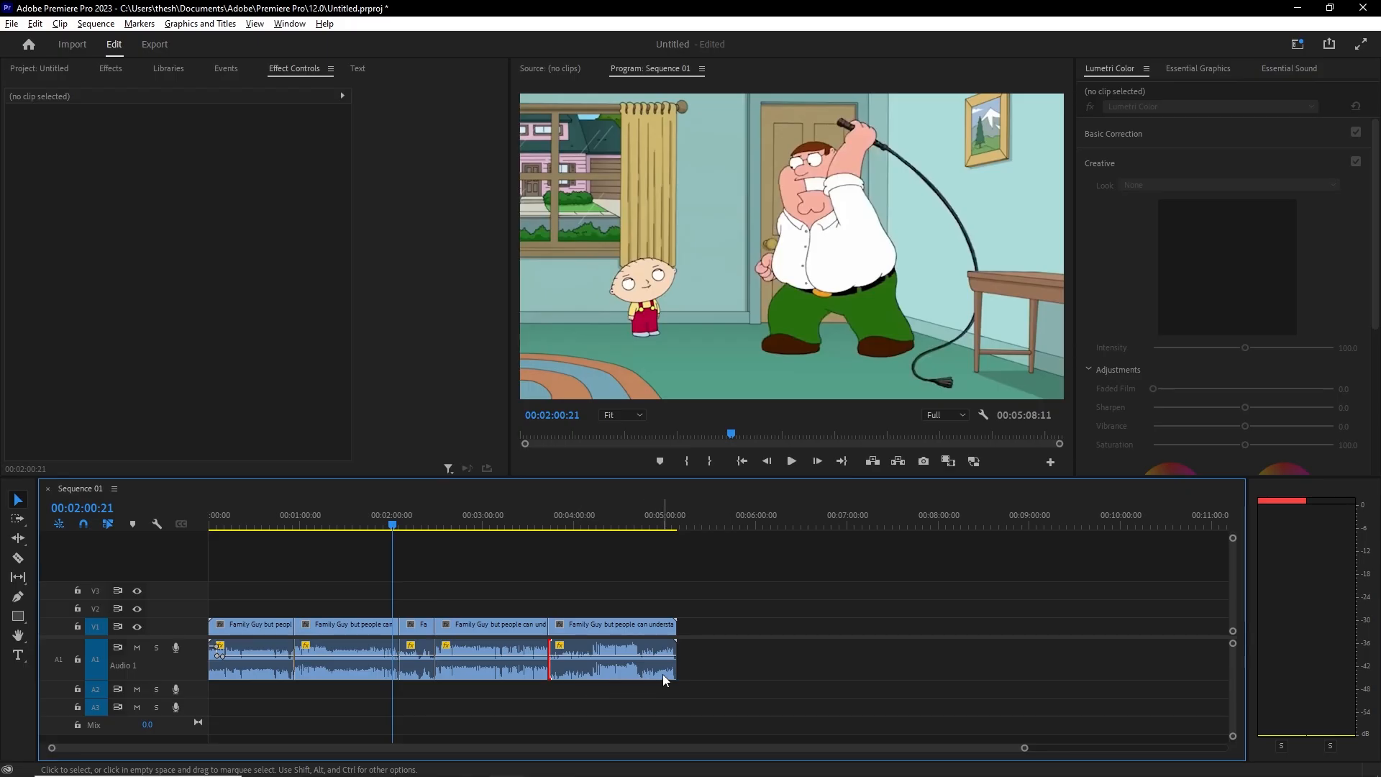
drag(543, 698, 248, 652)
click(614, 705)
mouse_move(304, 512)
mouse_down()
mouse_move(287, 508)
mouse_move(293, 523)
mouse_up()
key(space)
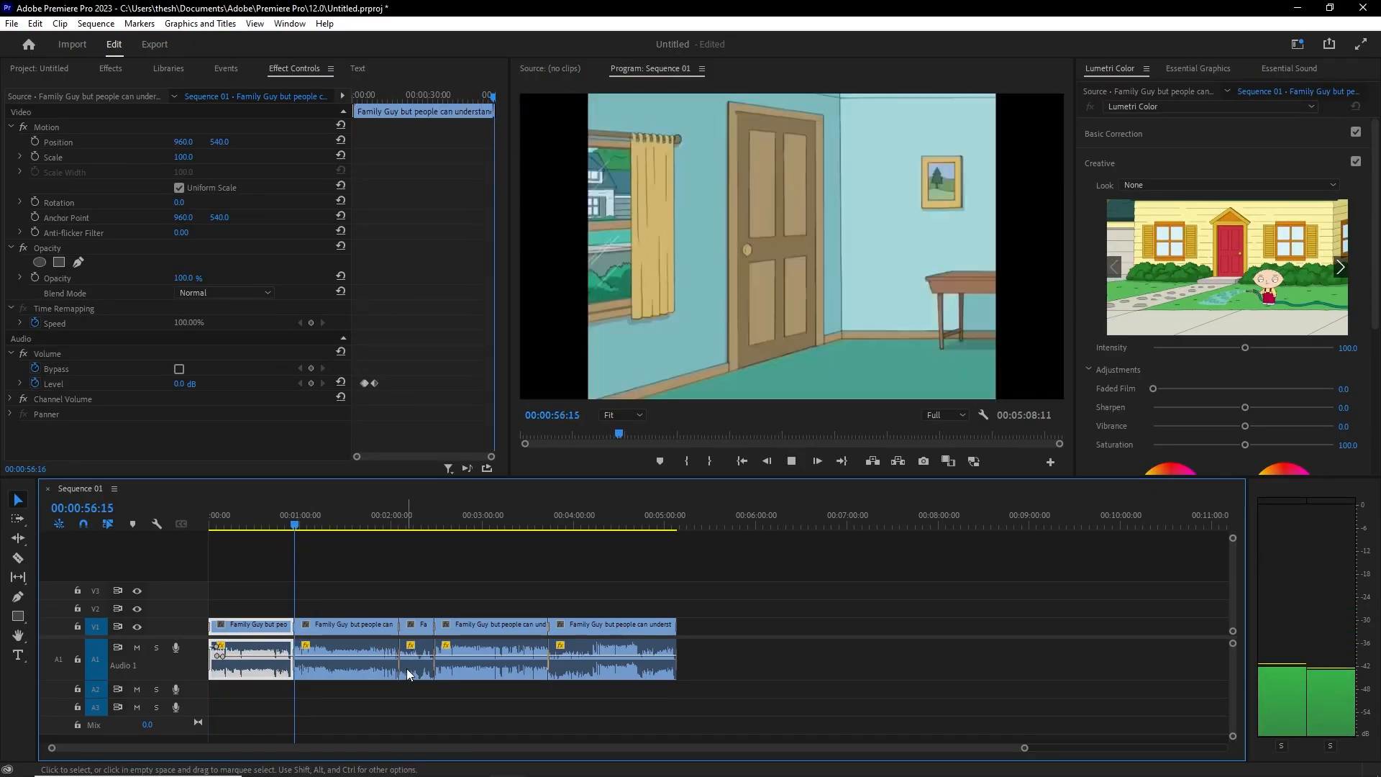
Step: Replay from 00:02:06, then show the Project panel listing 6.wav and thunder.mp3
click(408, 512)
click(401, 504)
key(space)
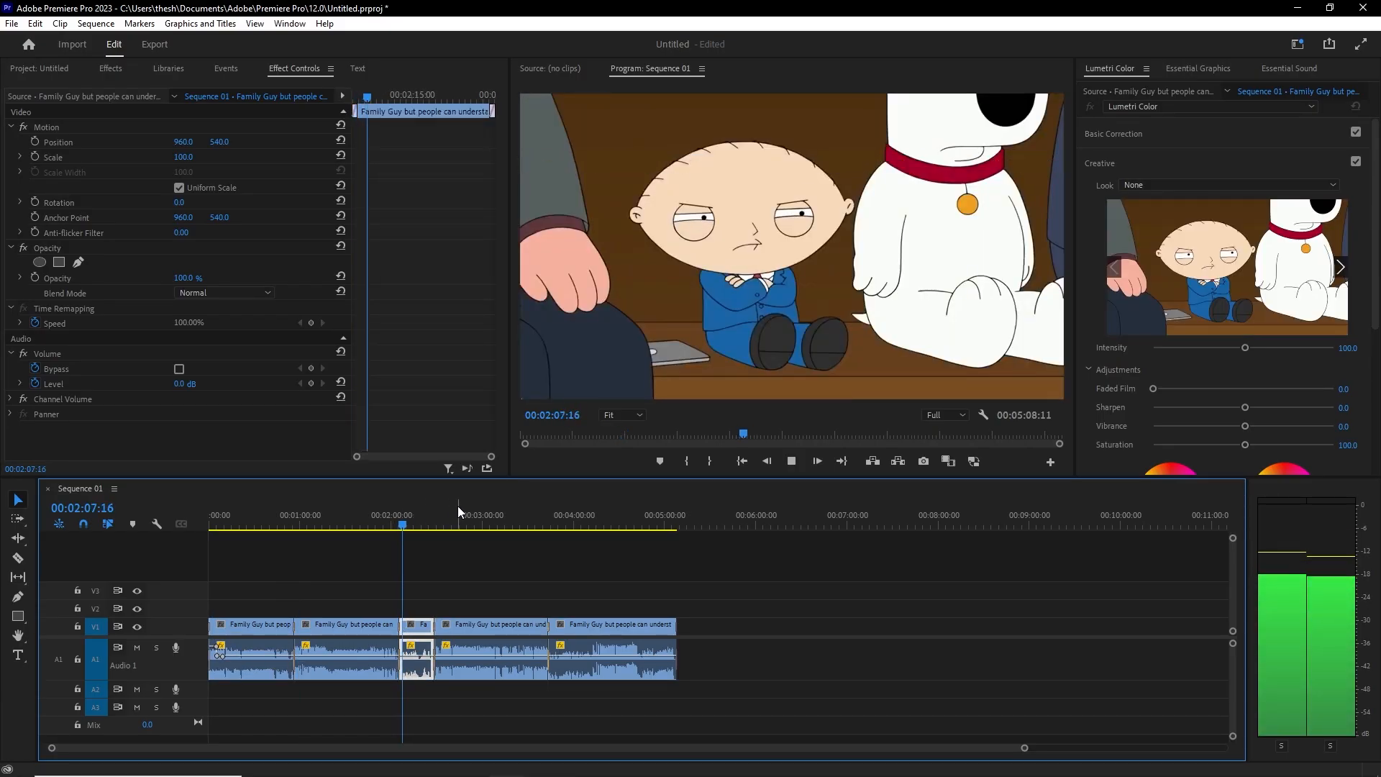
key(space)
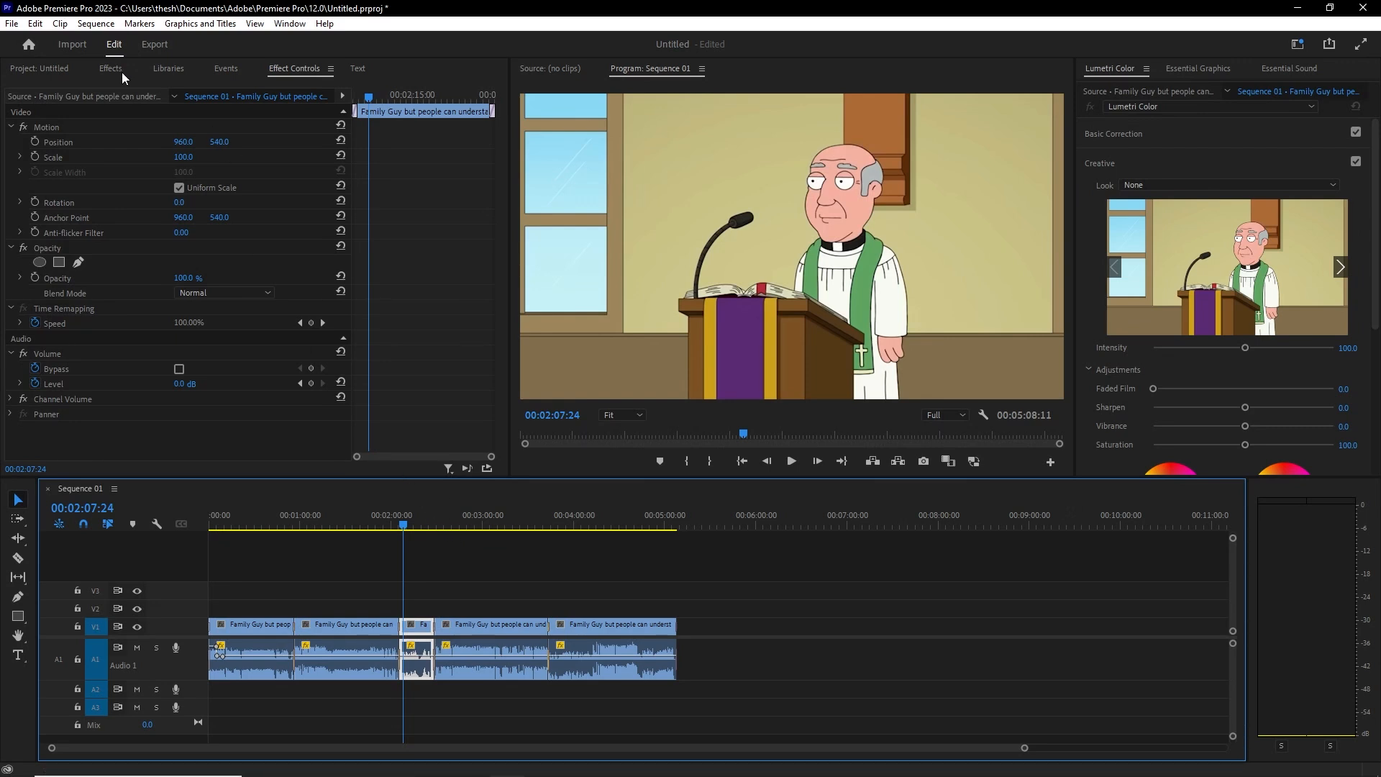
click(42, 69)
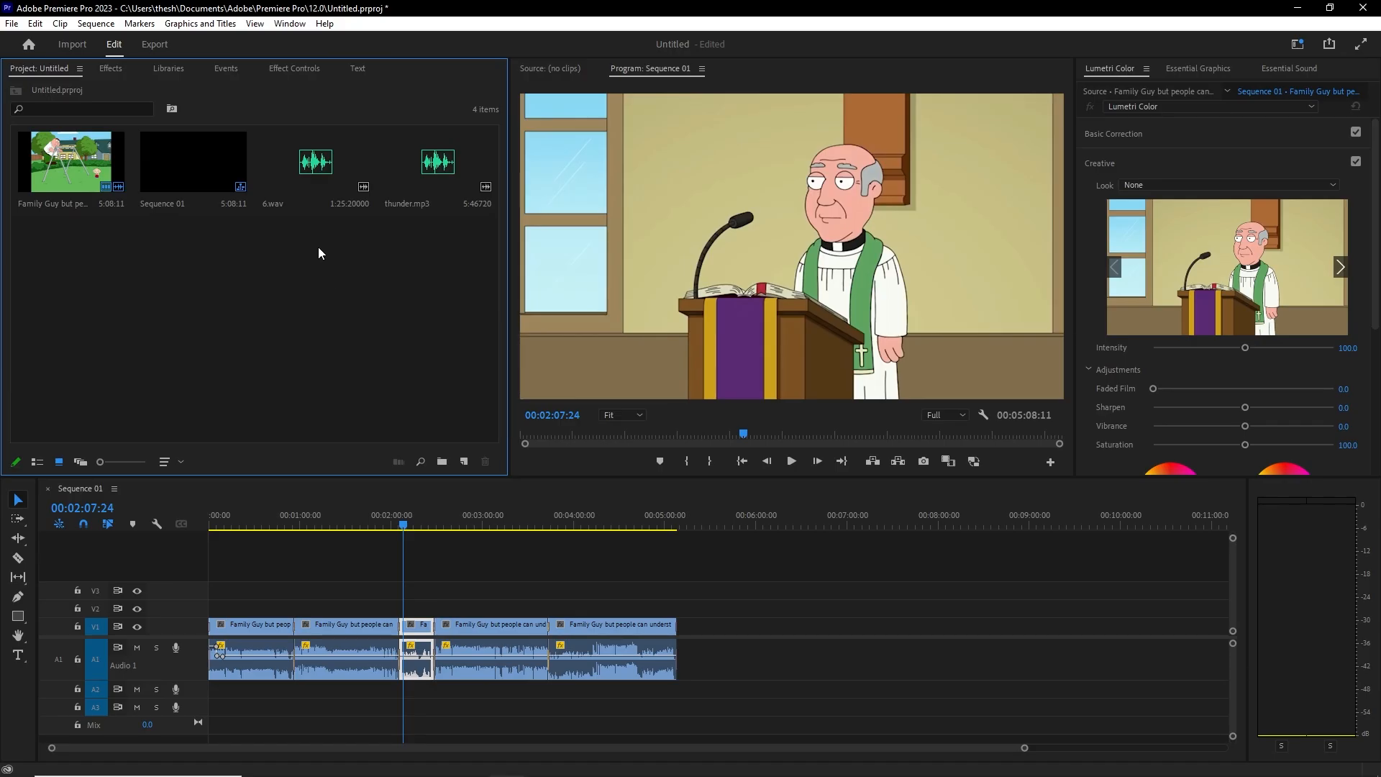
mouse_move(316, 169)
mouse_down()
mouse_move(268, 692)
mouse_move(233, 692)
mouse_up()
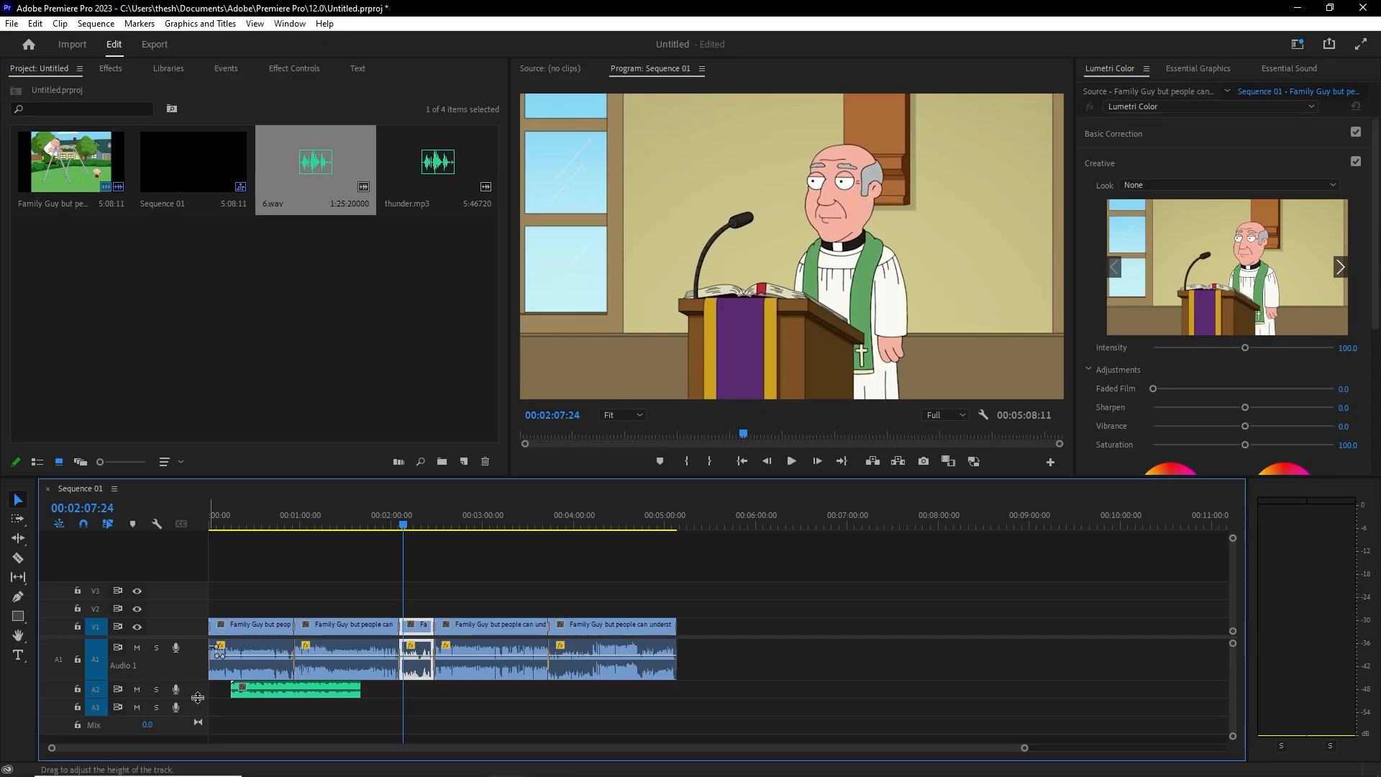
drag(195, 695, 196, 715)
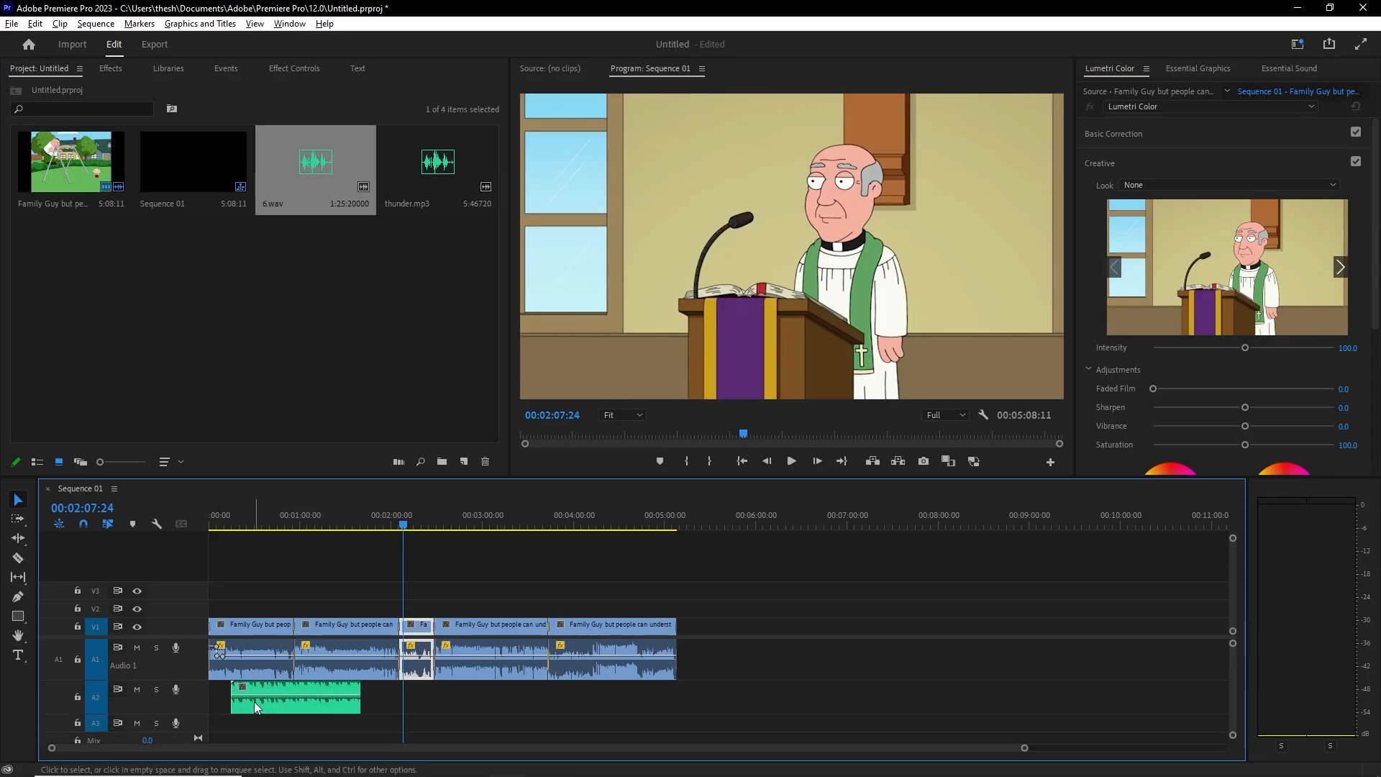
scroll(252, 700, up, 2)
drag(257, 513, 221, 522)
key(space)
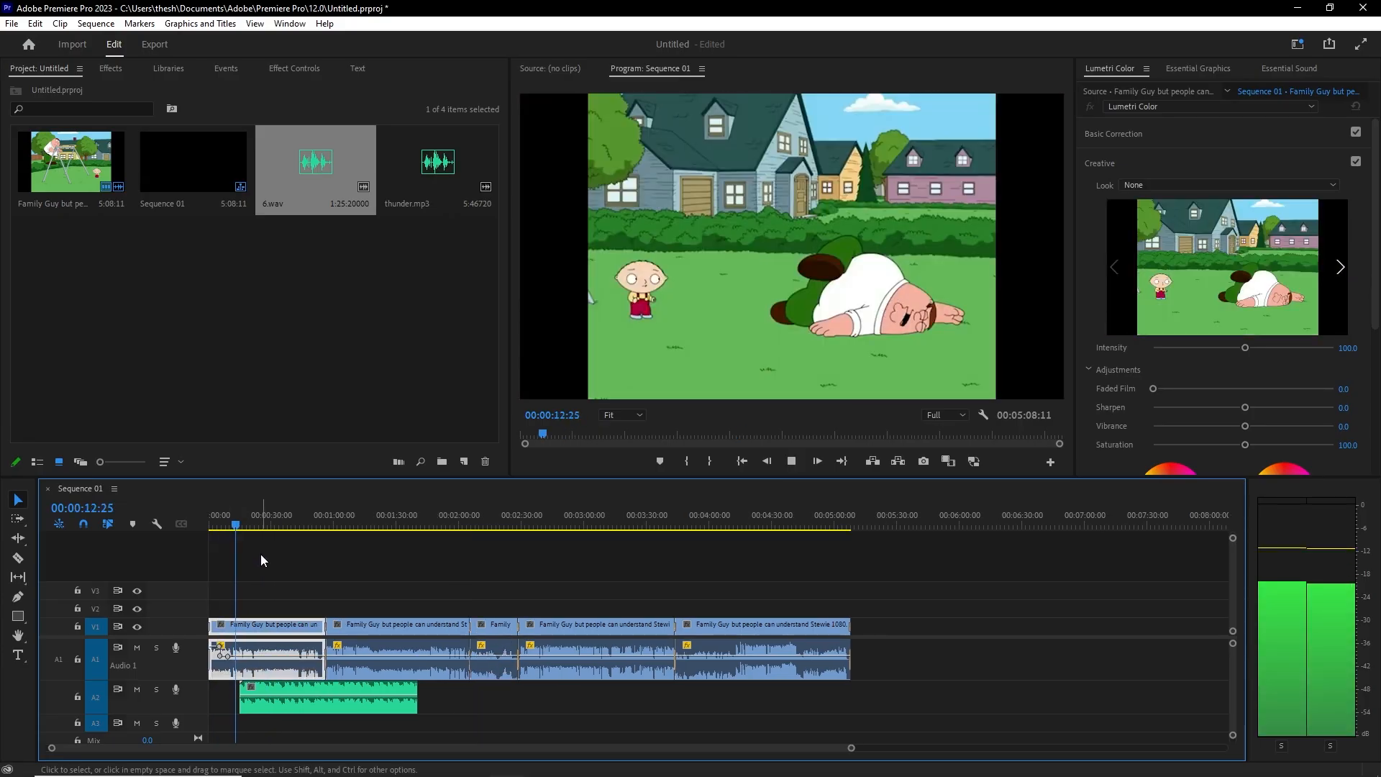
click(253, 530)
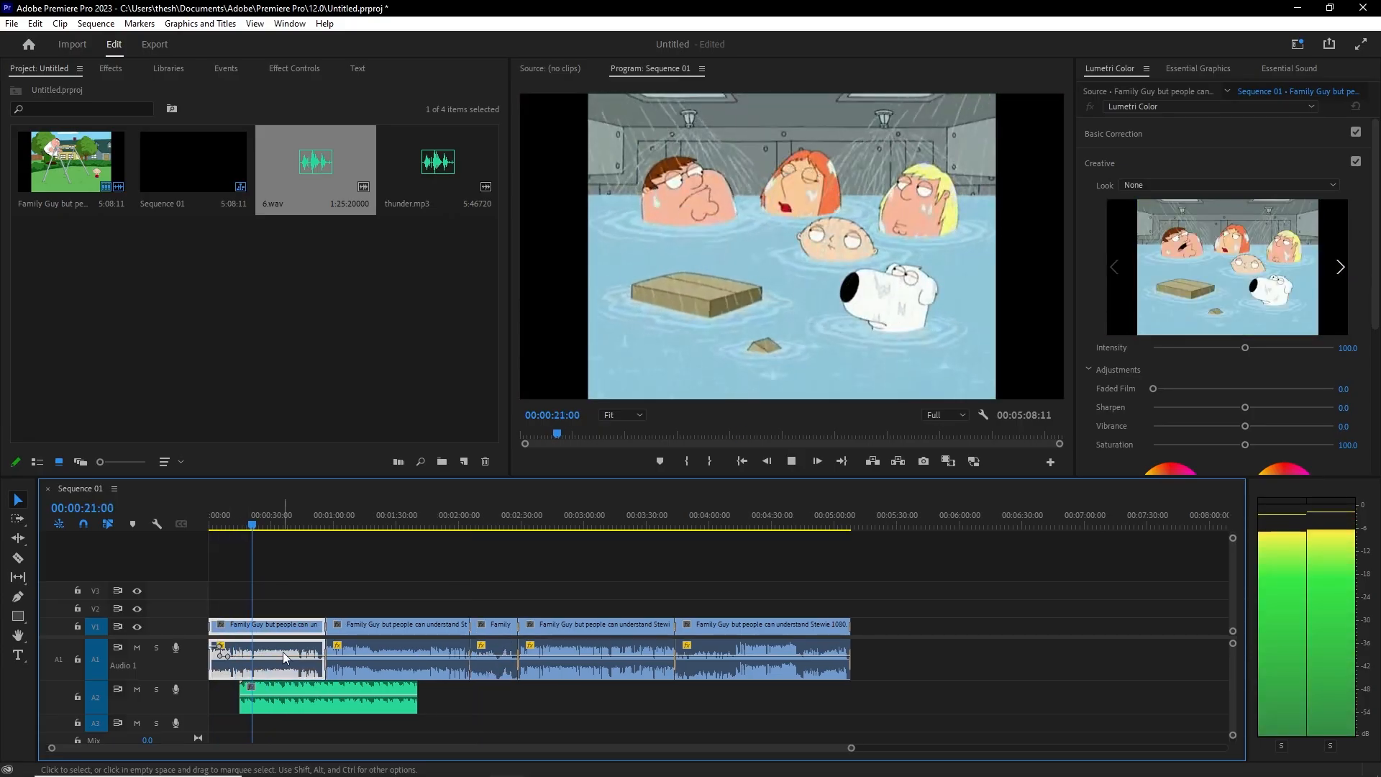
key(space)
Step: Move 6.wav to 00:00:00:00, lower its volume to -36.2 dB, and play from the start
click(18, 597)
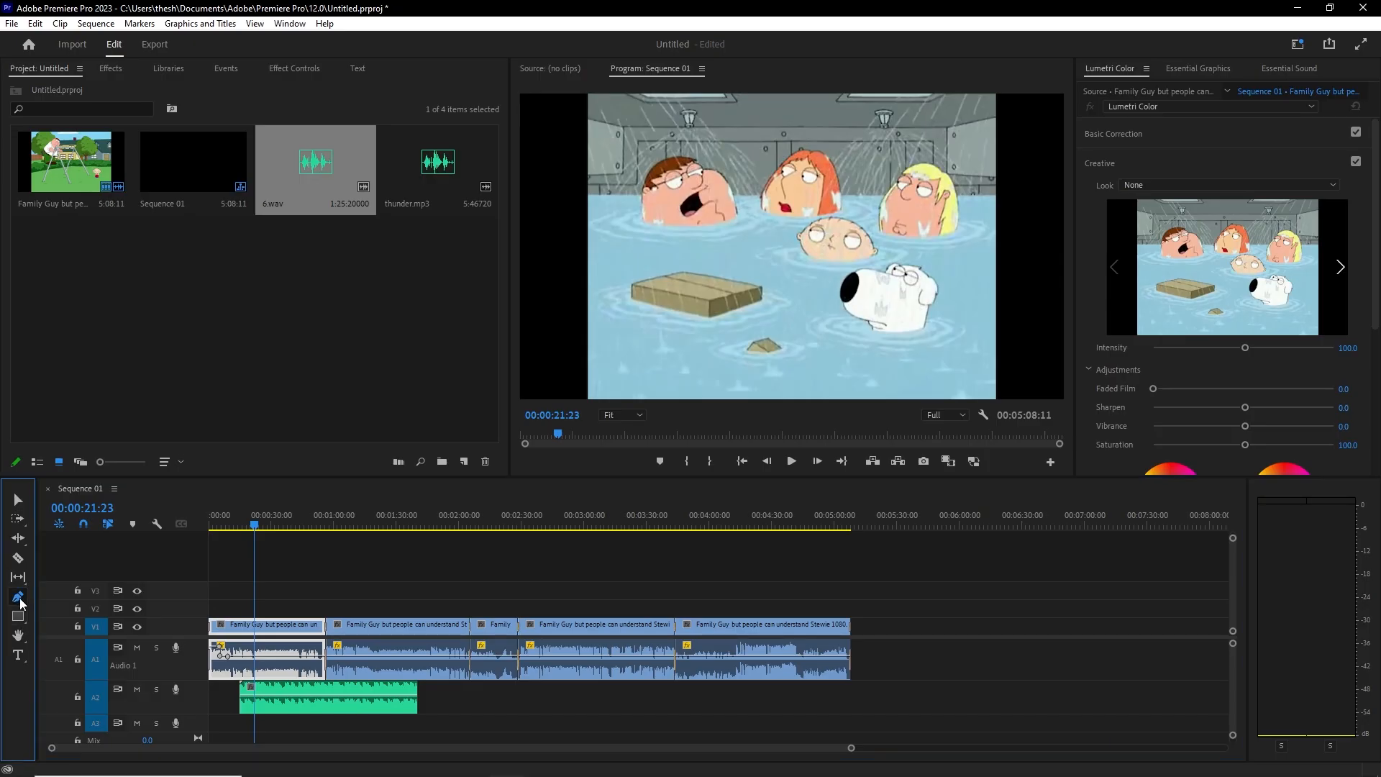
click(246, 703)
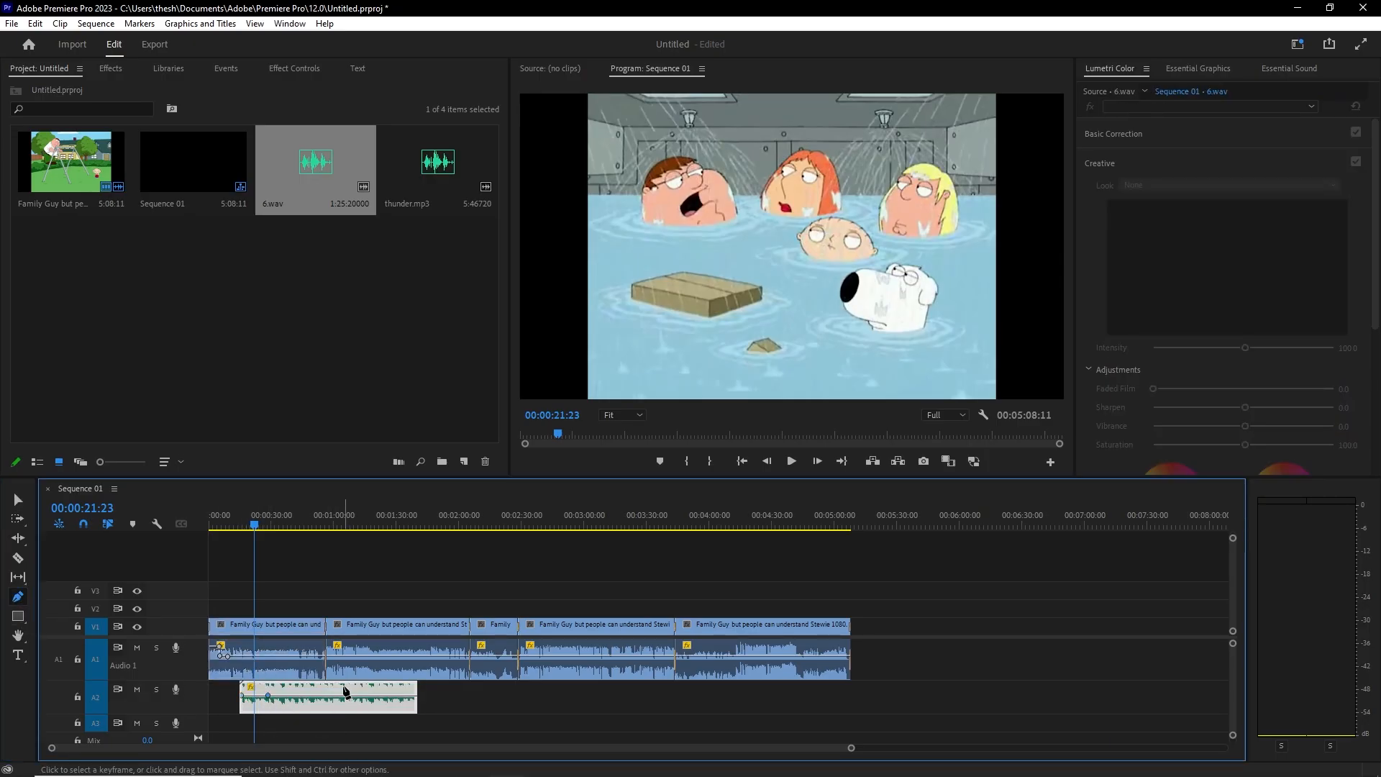
drag(264, 514, 97, 531)
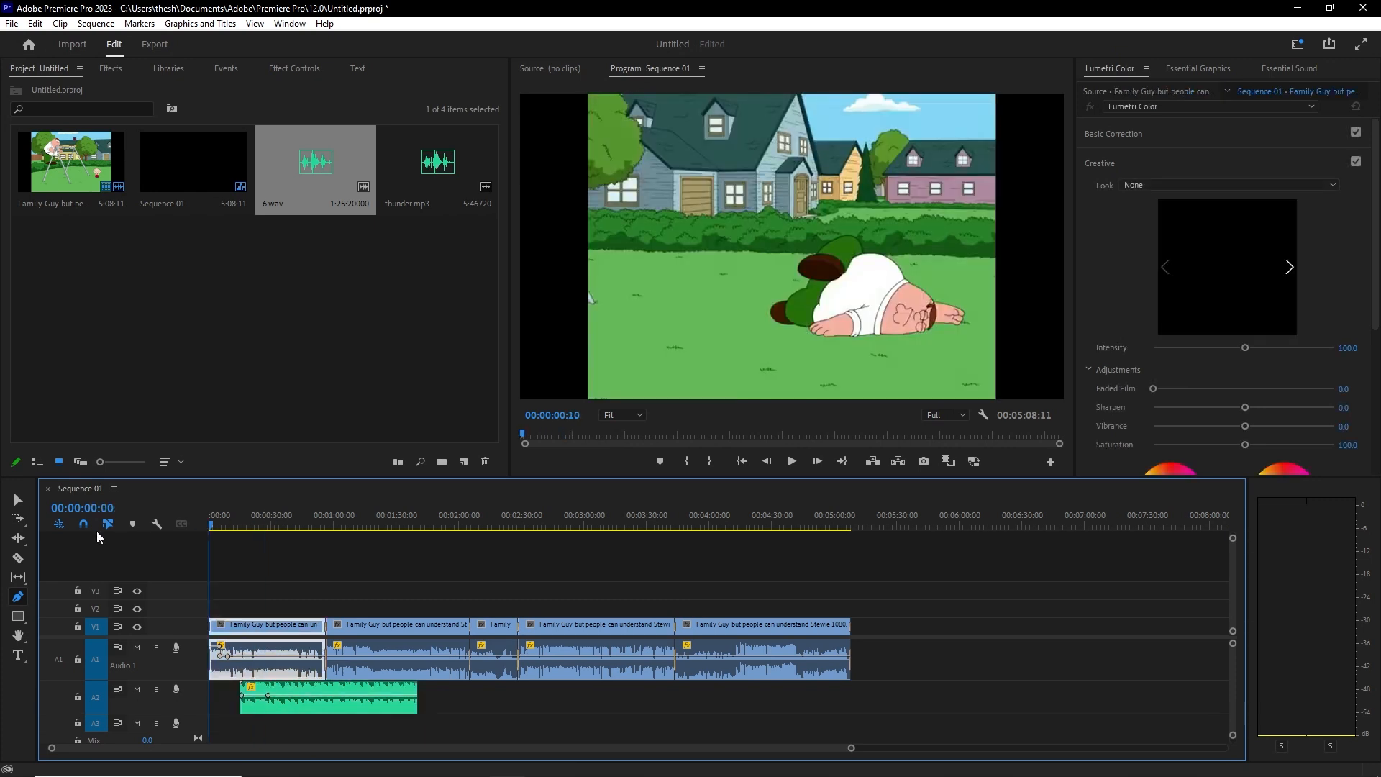
click(21, 498)
click(25, 501)
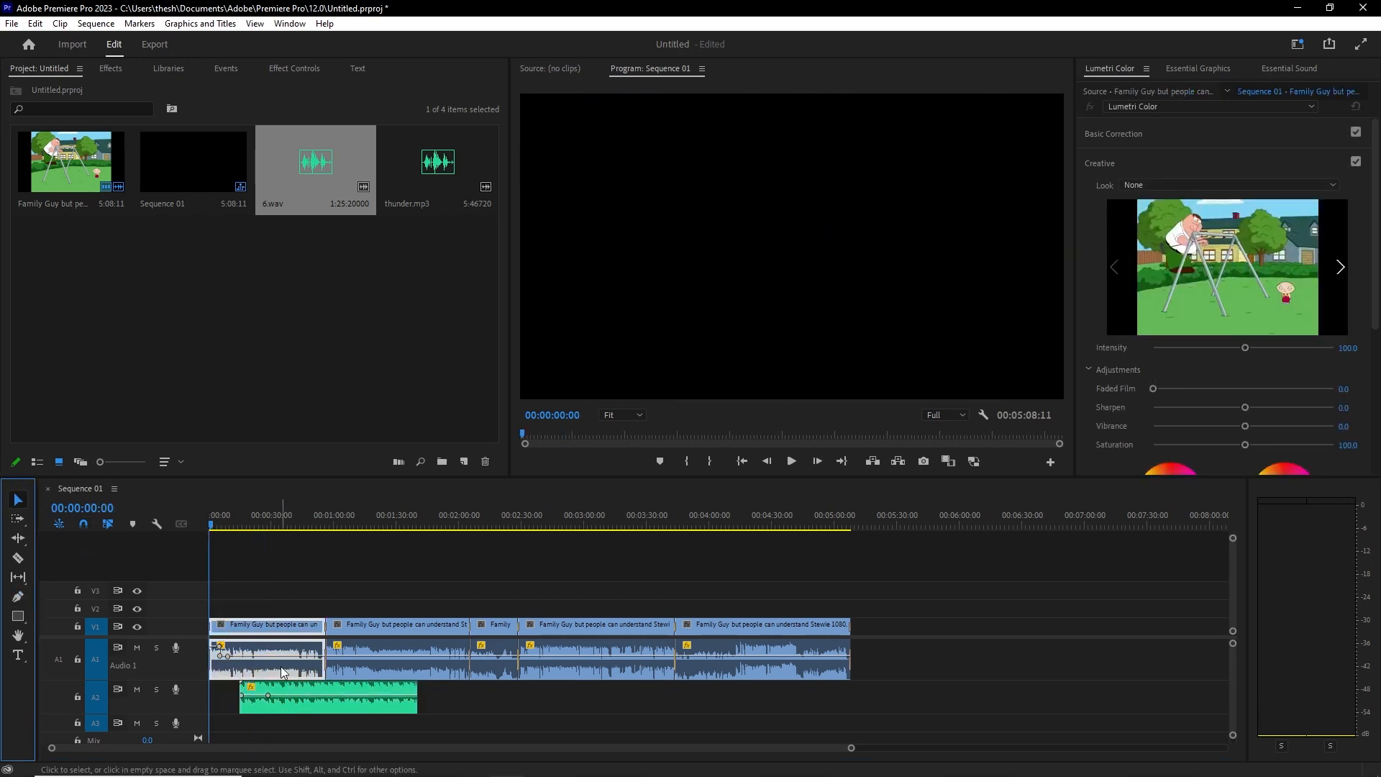
drag(335, 692, 223, 714)
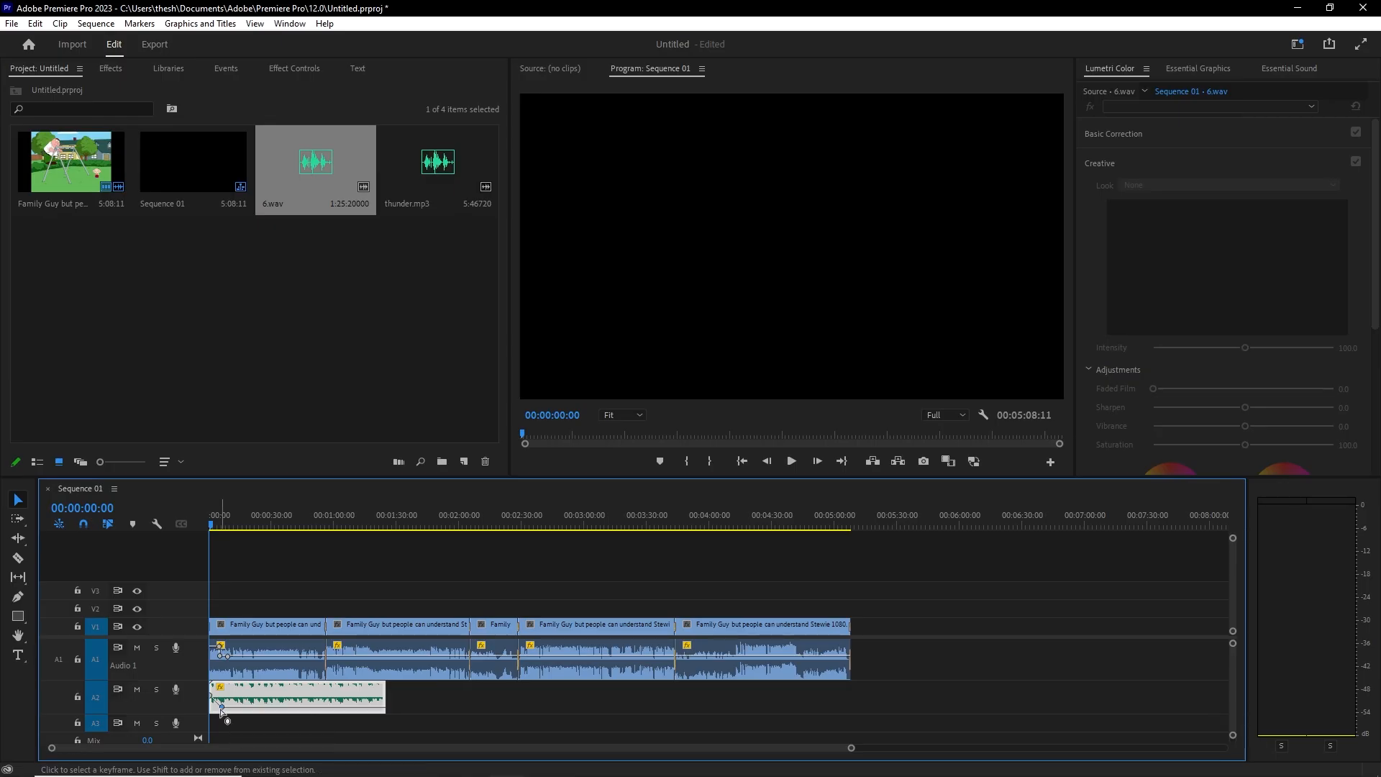
key(space)
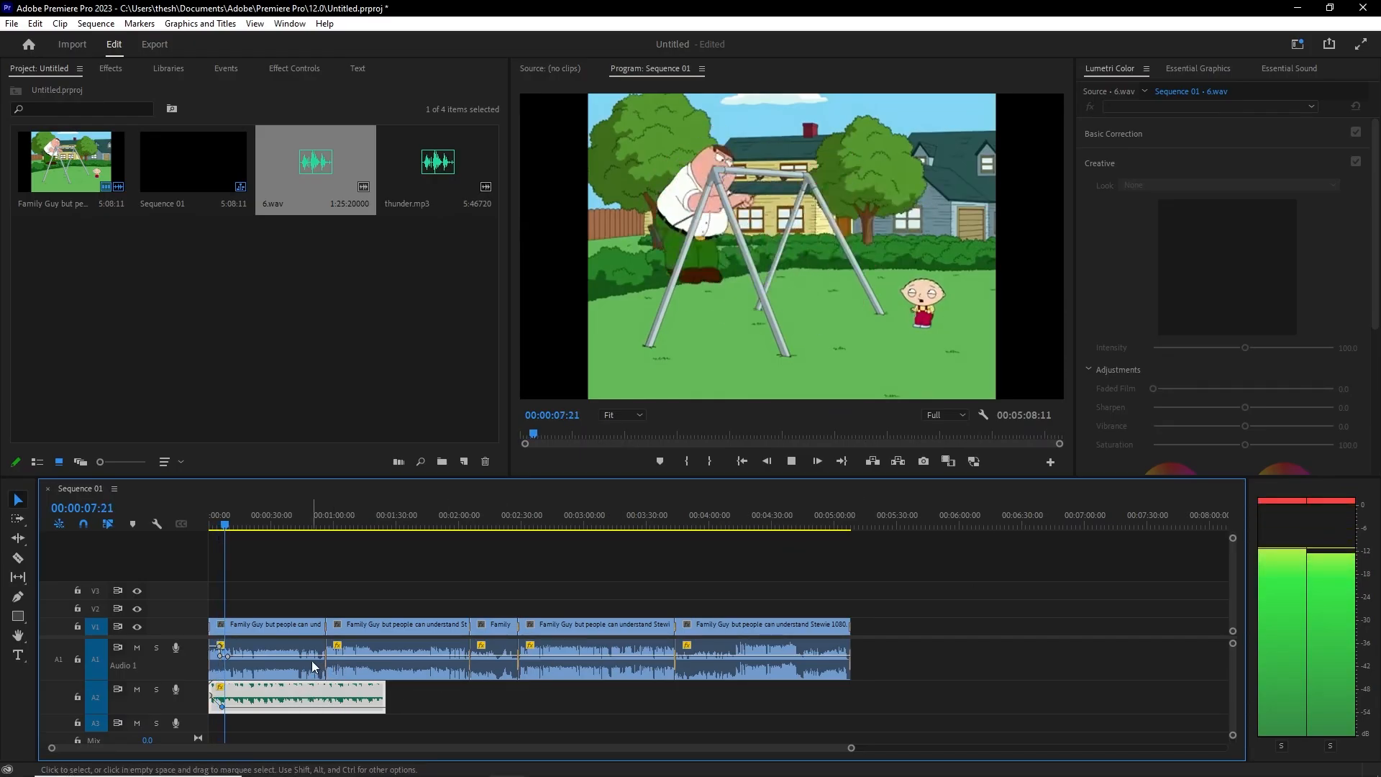
Step: Set 6.wav's opening volume keyframe to -3.3 dB and play the music intro
key(space)
click(223, 650)
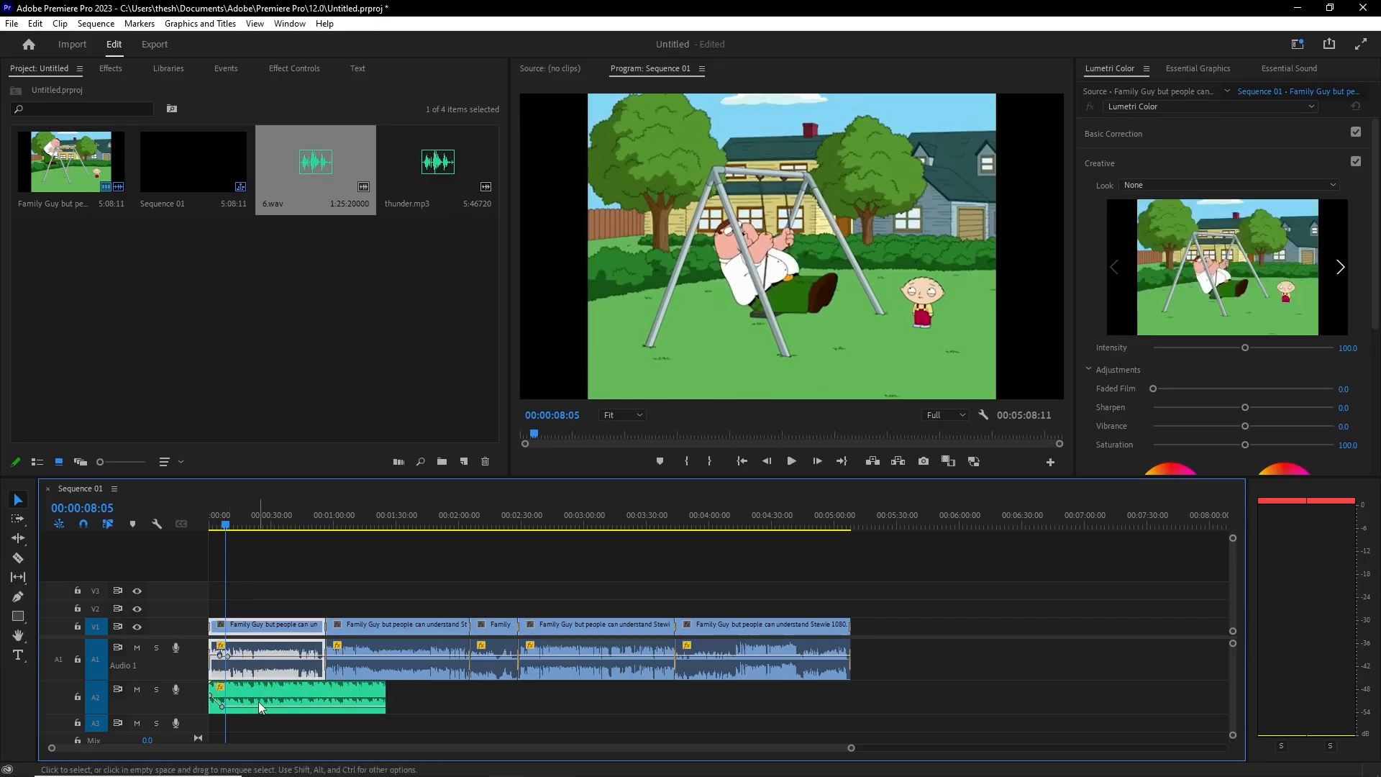
click(220, 704)
drag(217, 704, 222, 708)
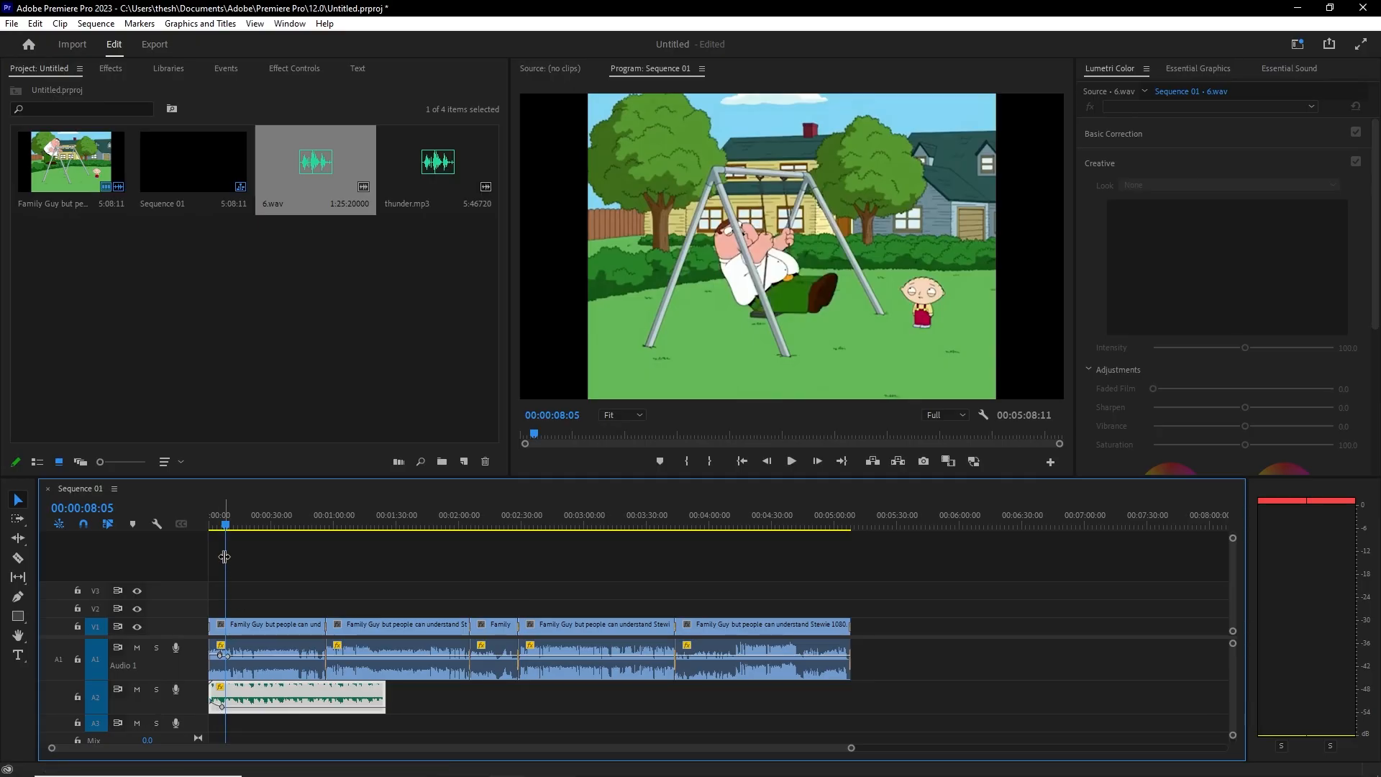
click(217, 525)
drag(217, 524, 188, 513)
key(space)
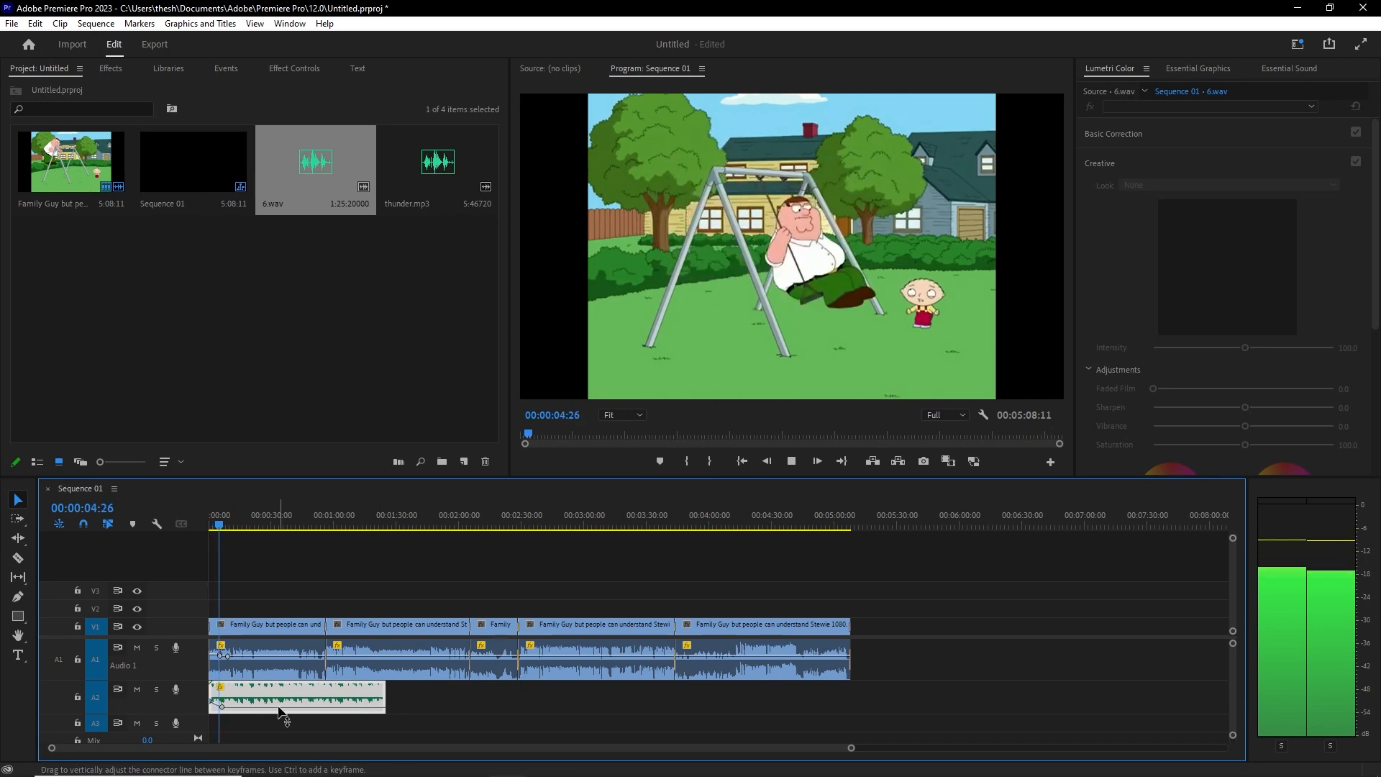
key(space)
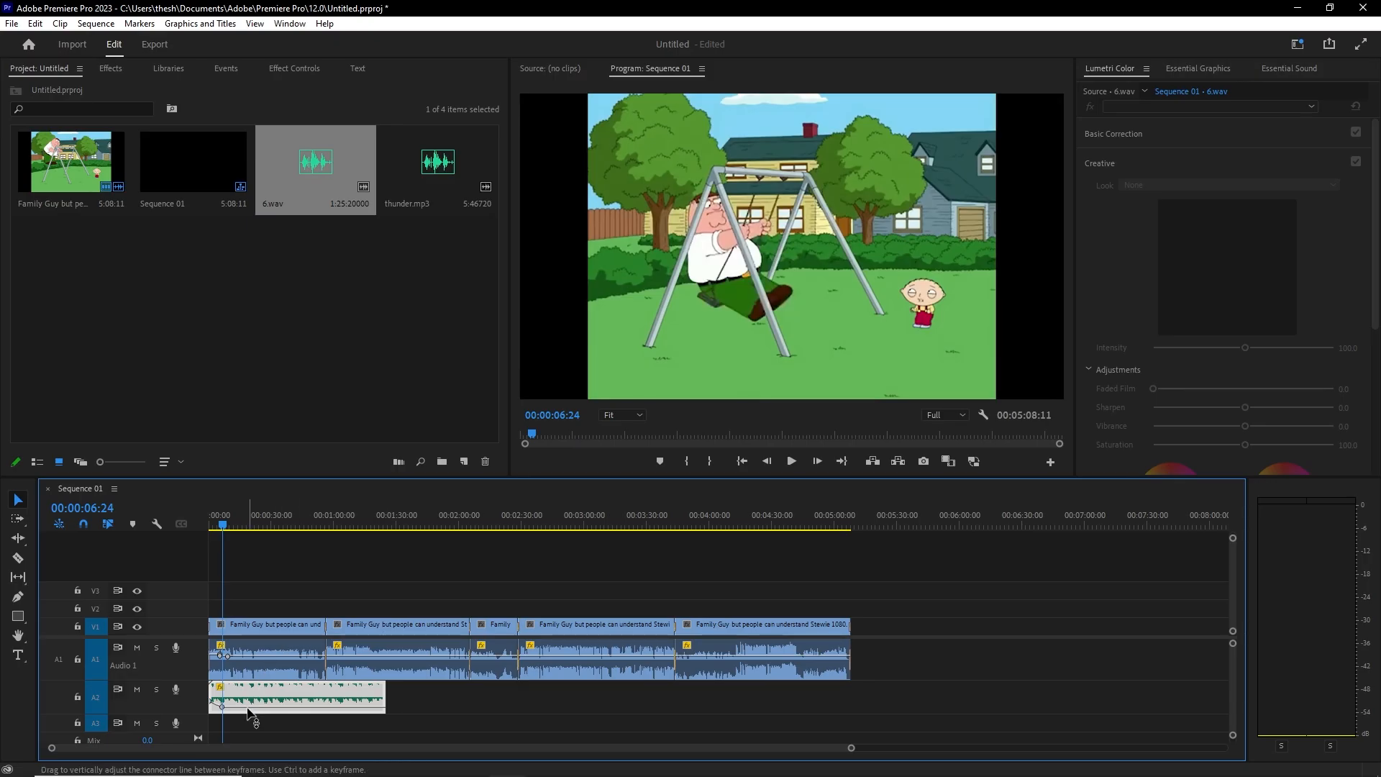
Step: Pen-add two volume keyframes on 6.wav, raise one to ramp the music up, and listen
key(p)
click(288, 706)
click(248, 706)
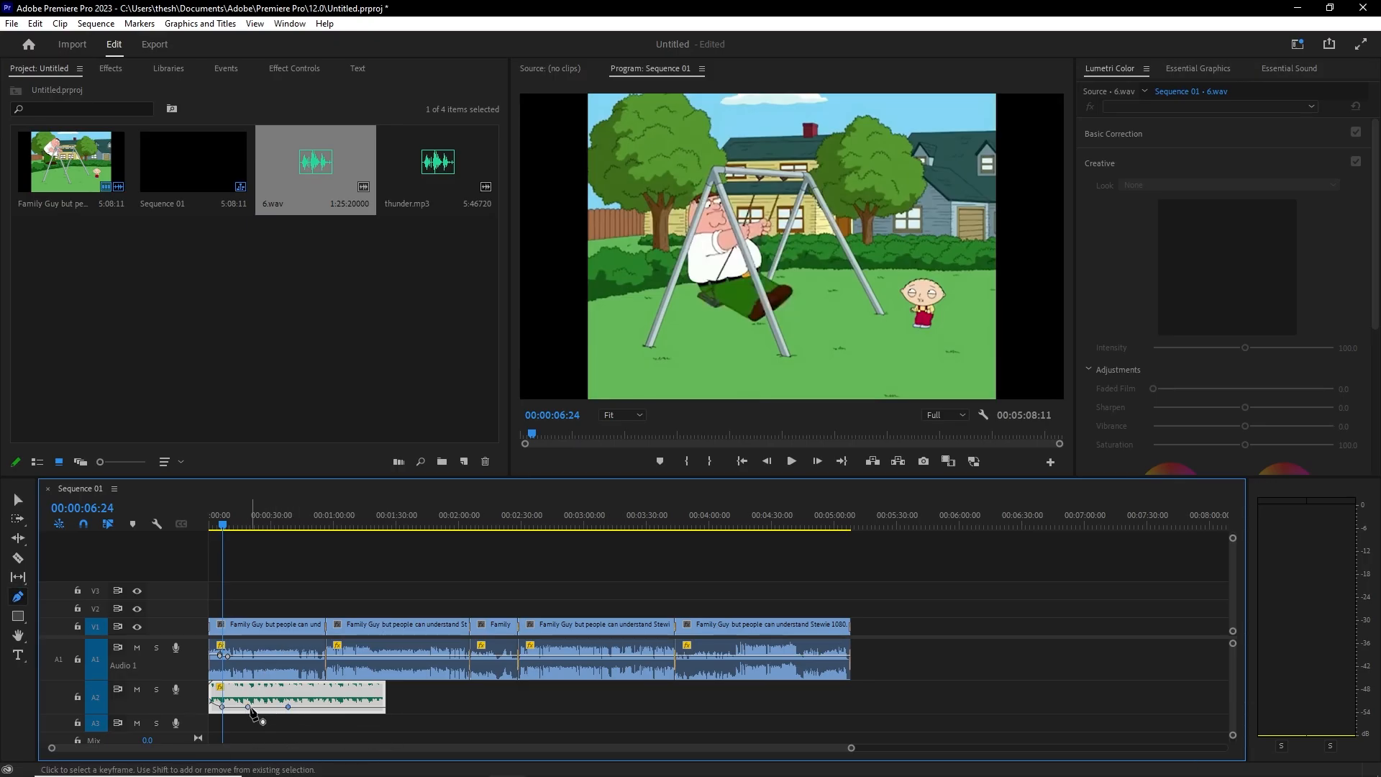
drag(250, 707, 267, 696)
key(space)
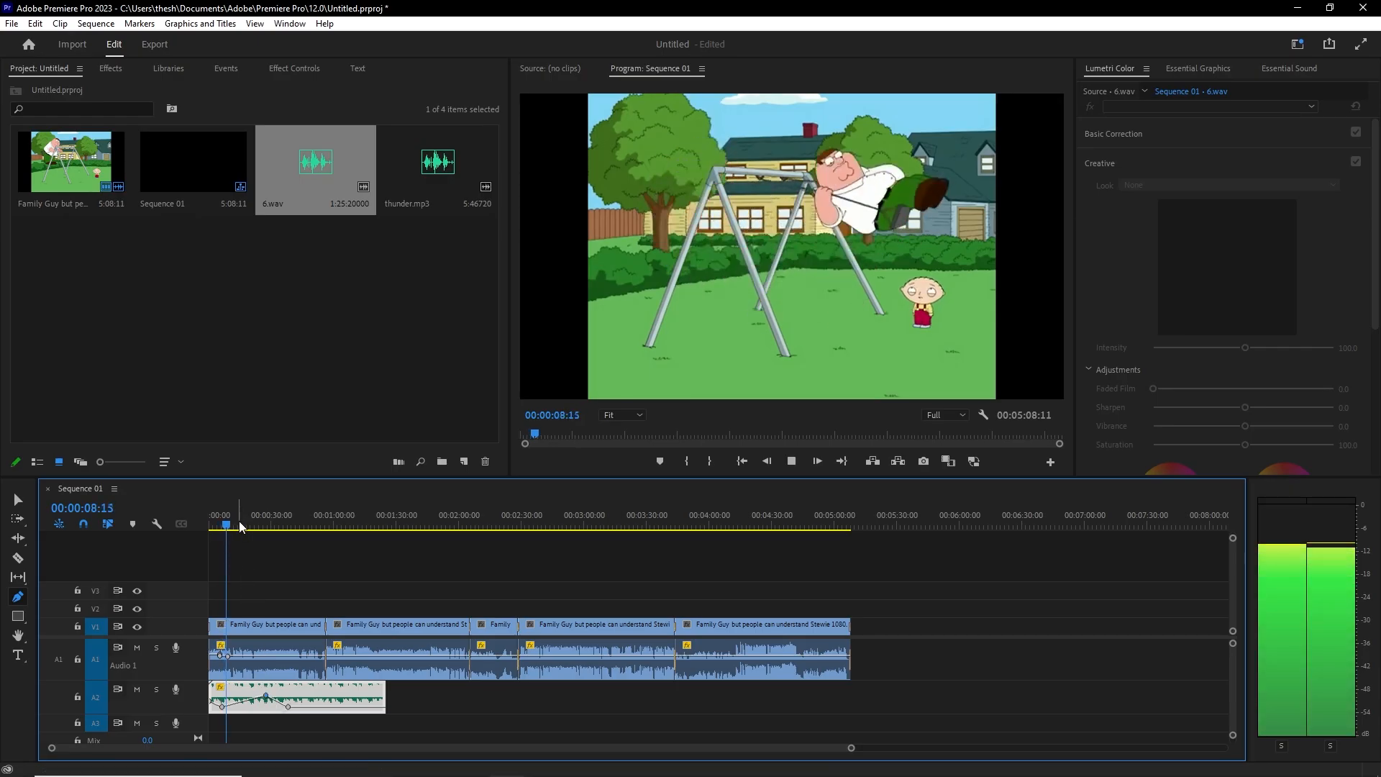
key(space)
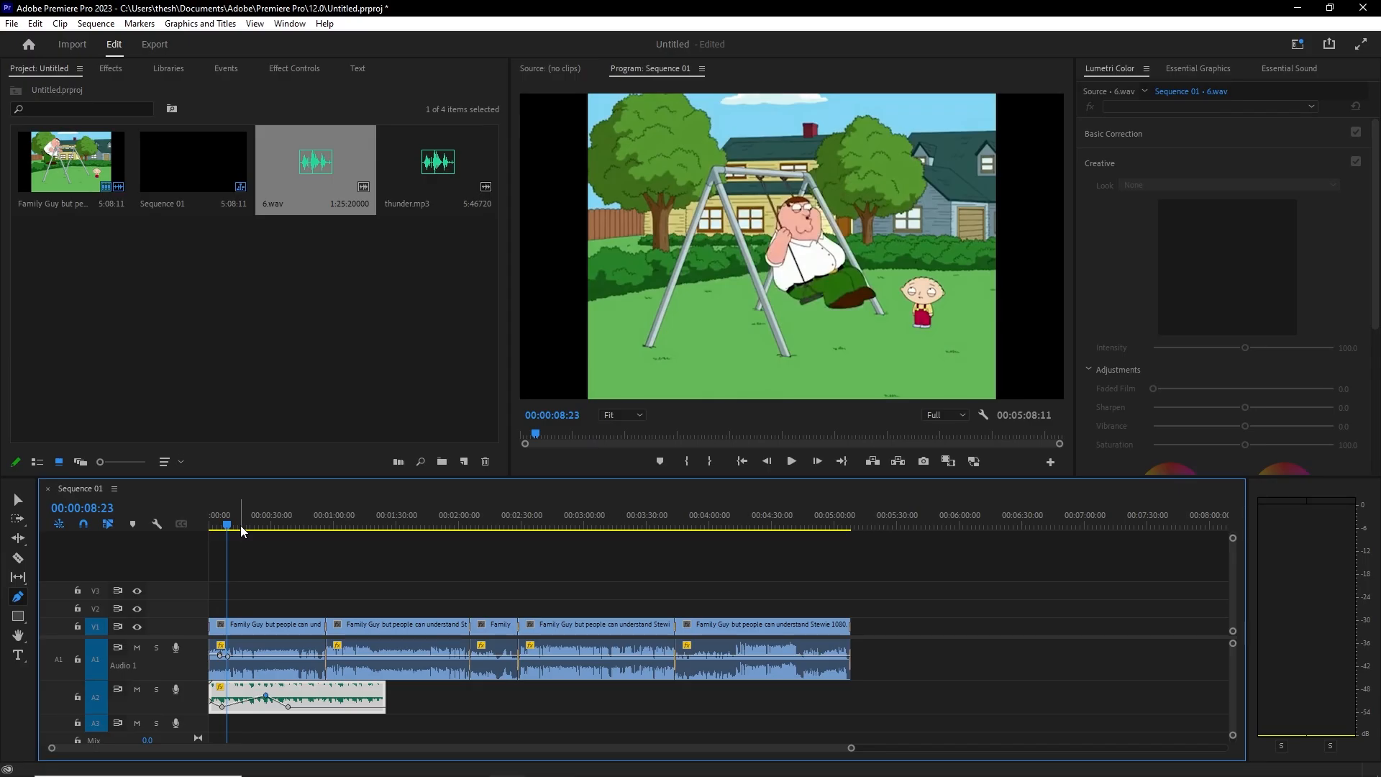
Step: Drag the thunder.mp3 effect into Sequence 01 and move it down to track A3
click(439, 173)
drag(395, 617, 436, 694)
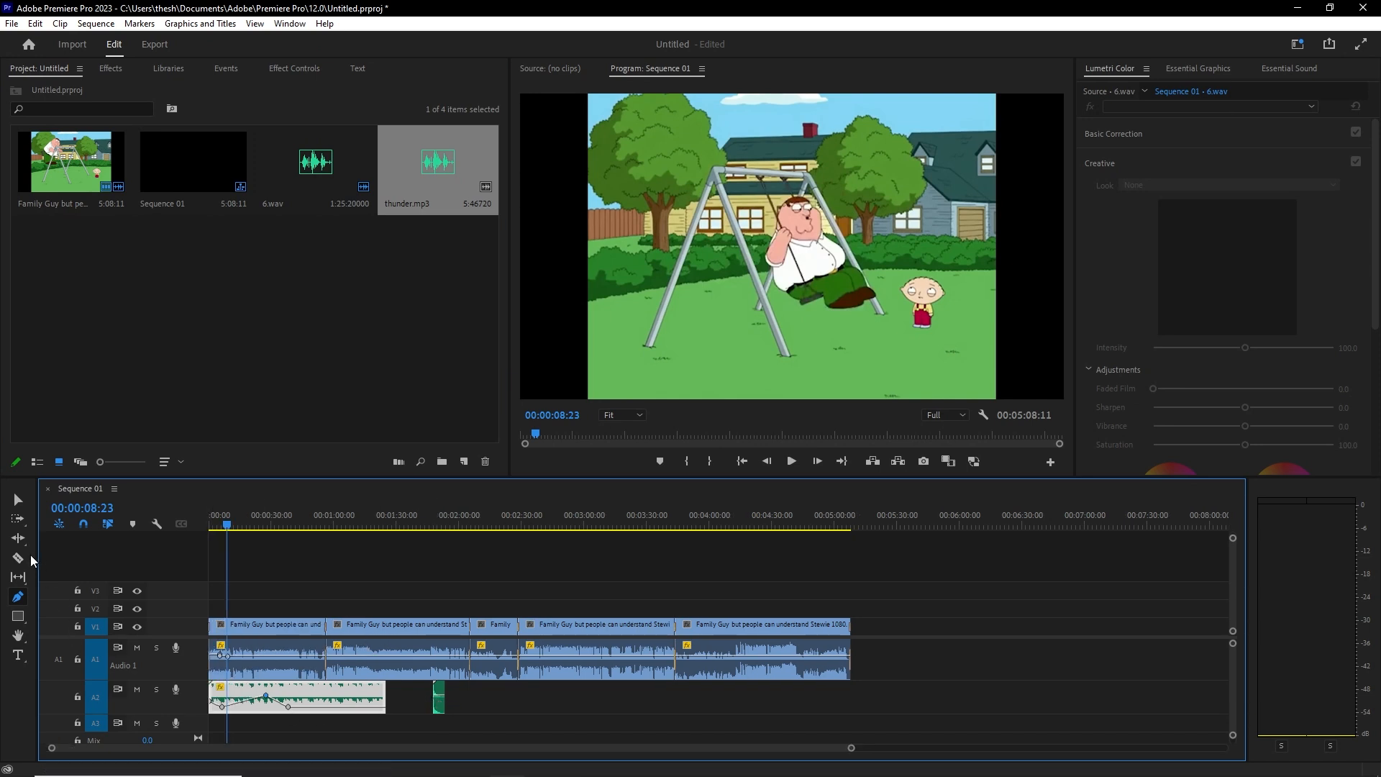
click(17, 510)
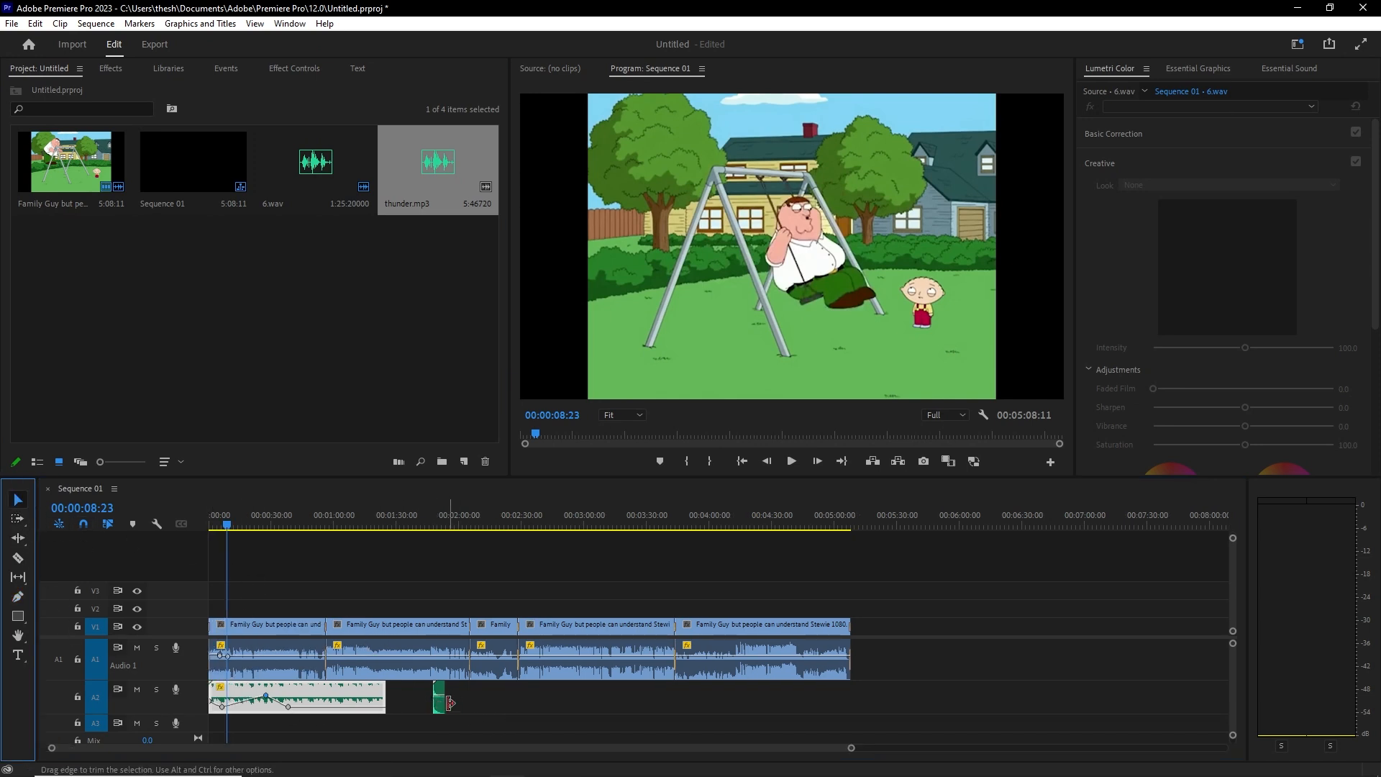
drag(440, 696, 251, 728)
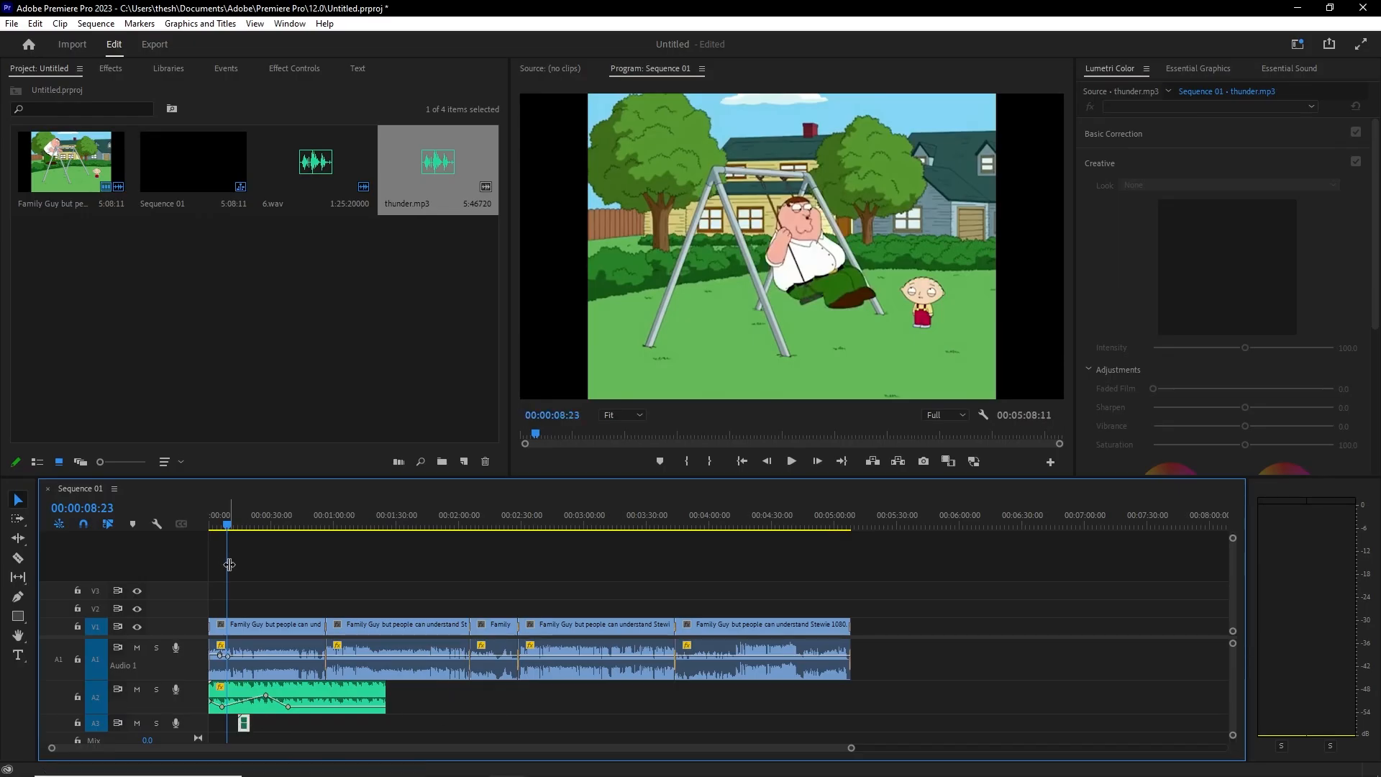
Step: Align the thunder clip with Peter's fall at 00:00:11:22 and play back to check timing
click(234, 525)
key(space)
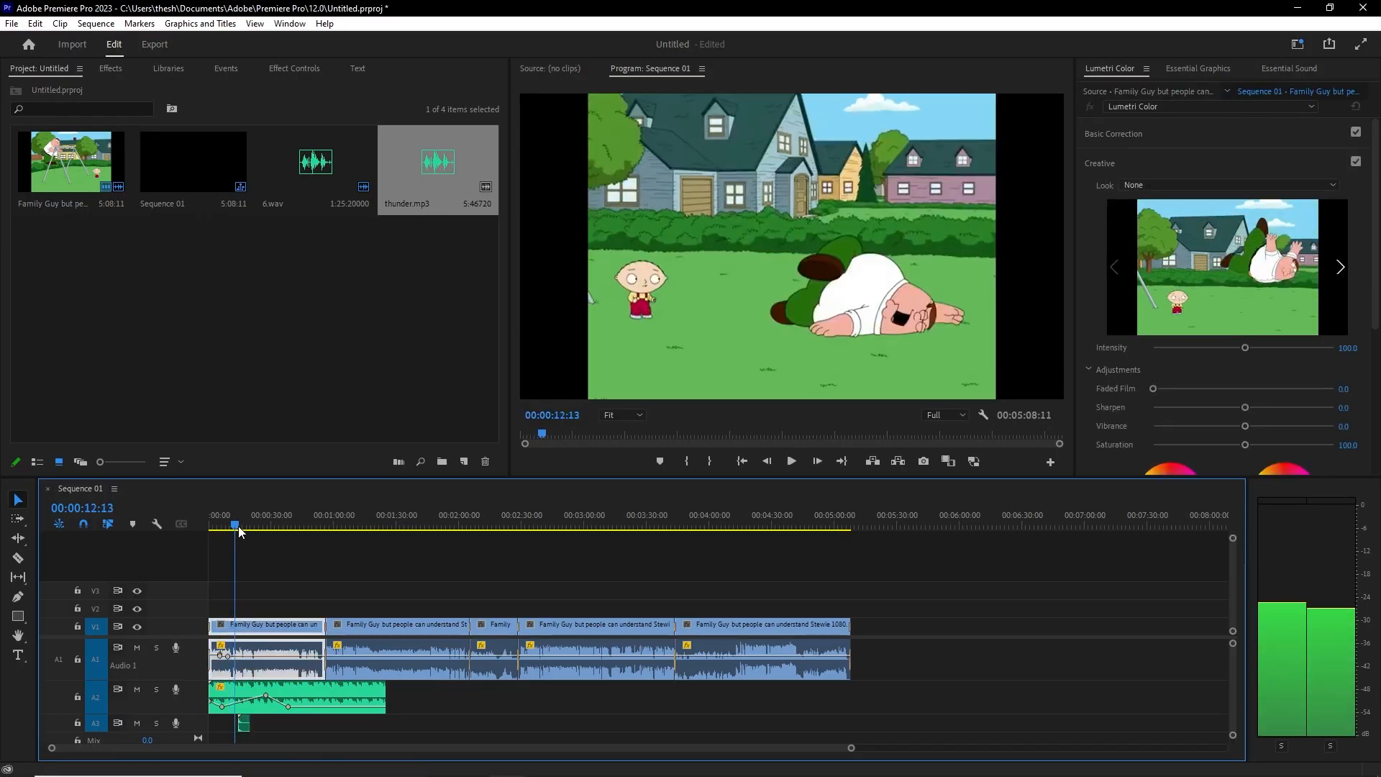
click(236, 526)
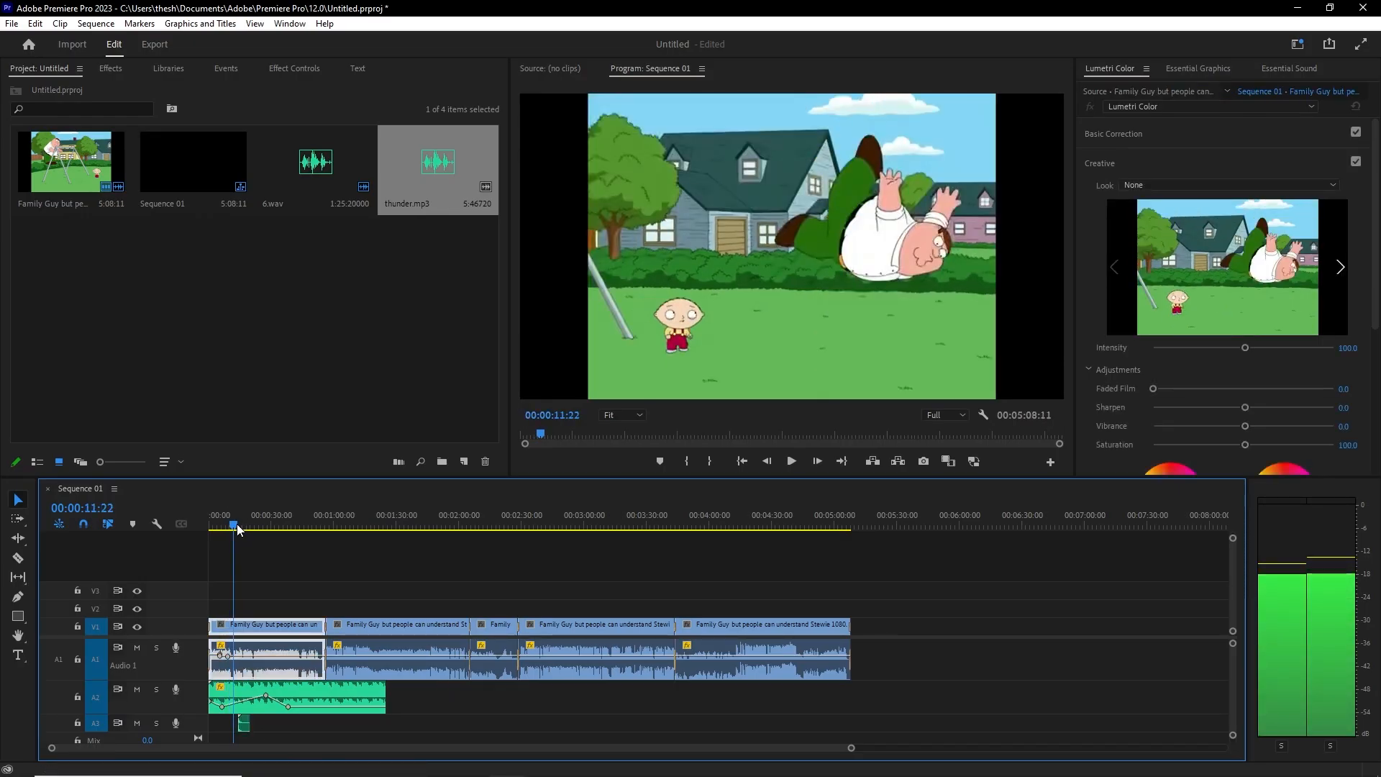
drag(244, 726, 241, 731)
key(space)
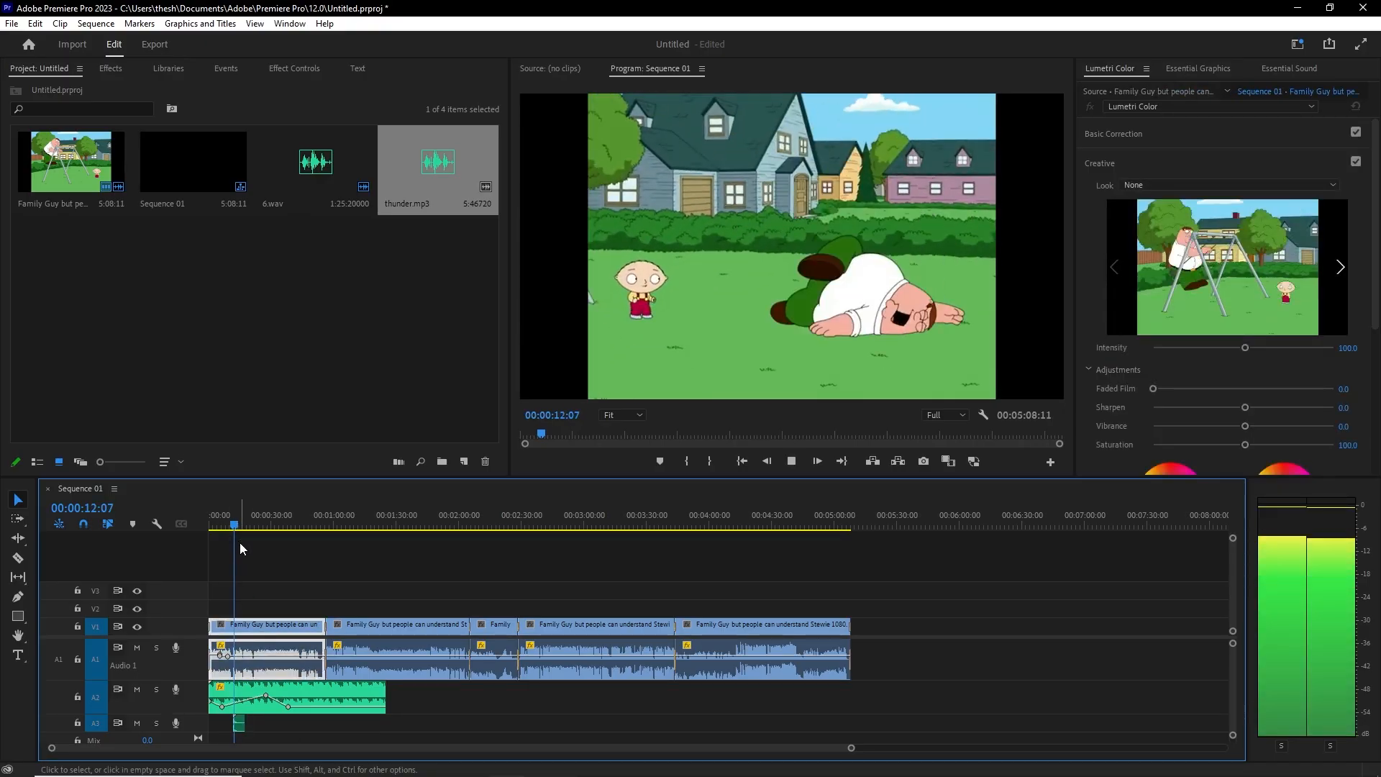
key(space)
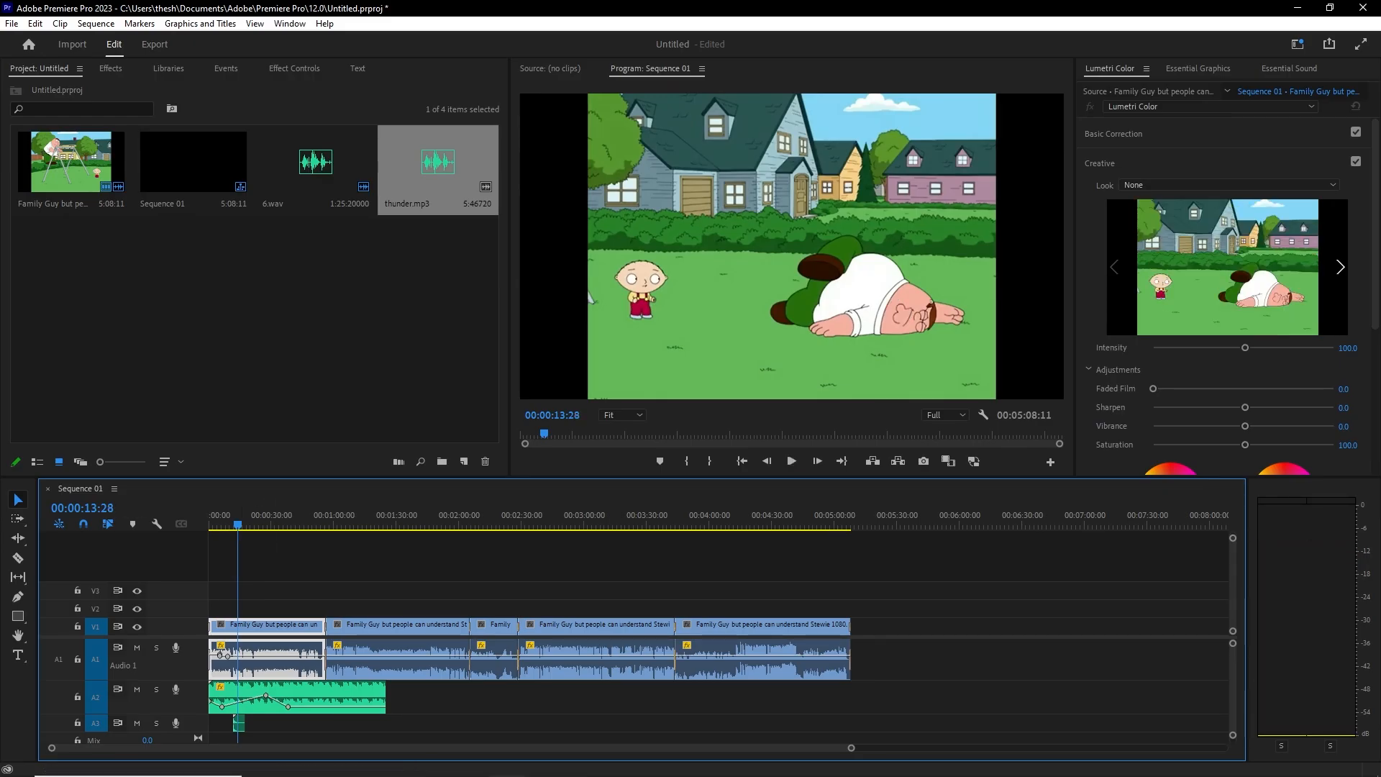
scroll(302, 694, down, 1)
scroll(291, 666, up, 1)
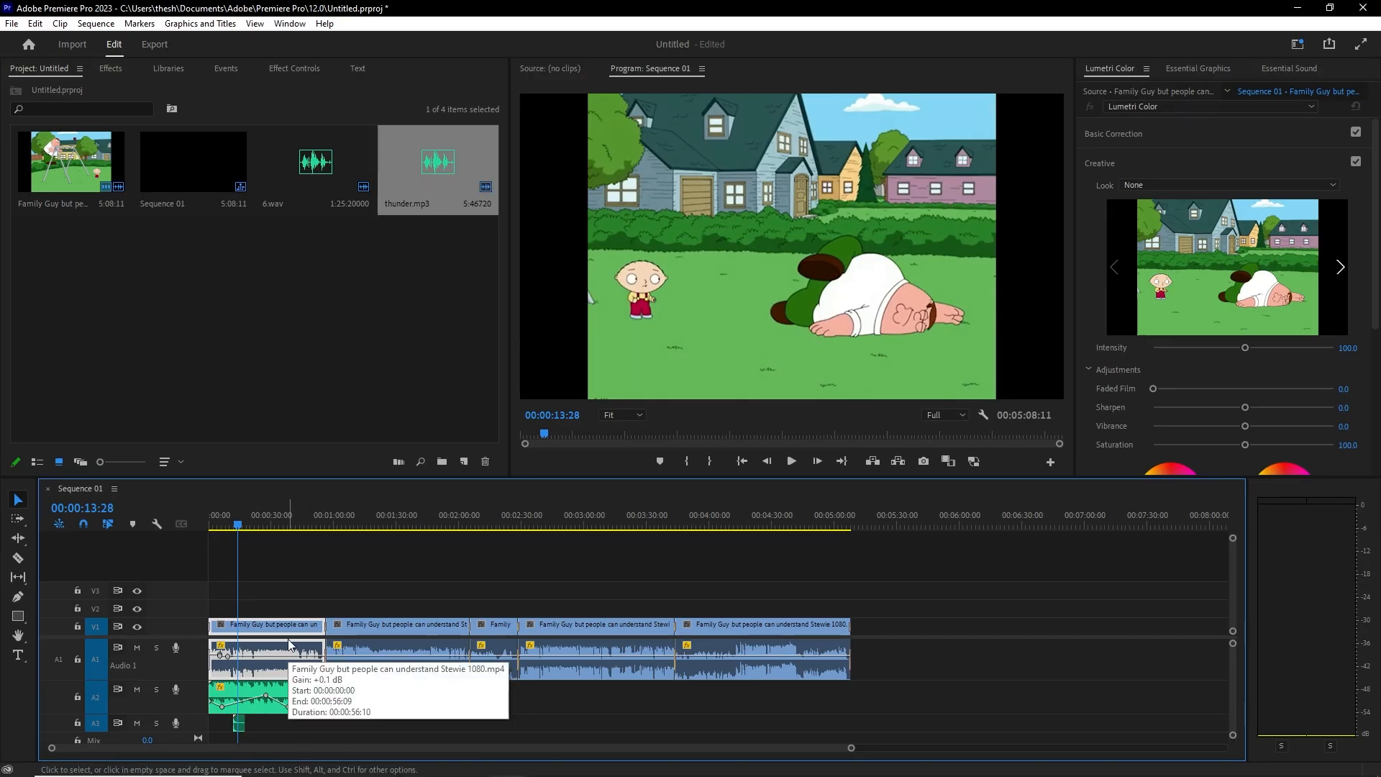
click(157, 649)
key(space)
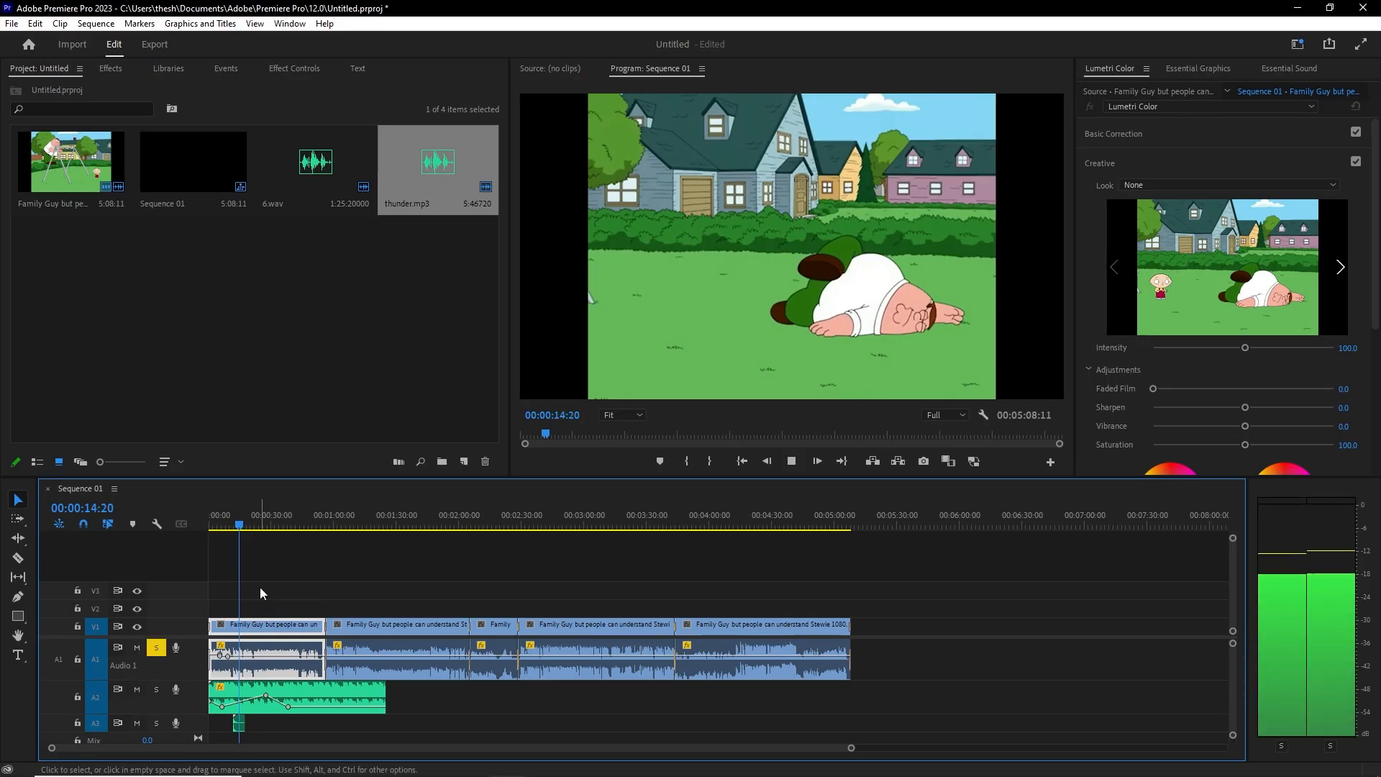
key(space)
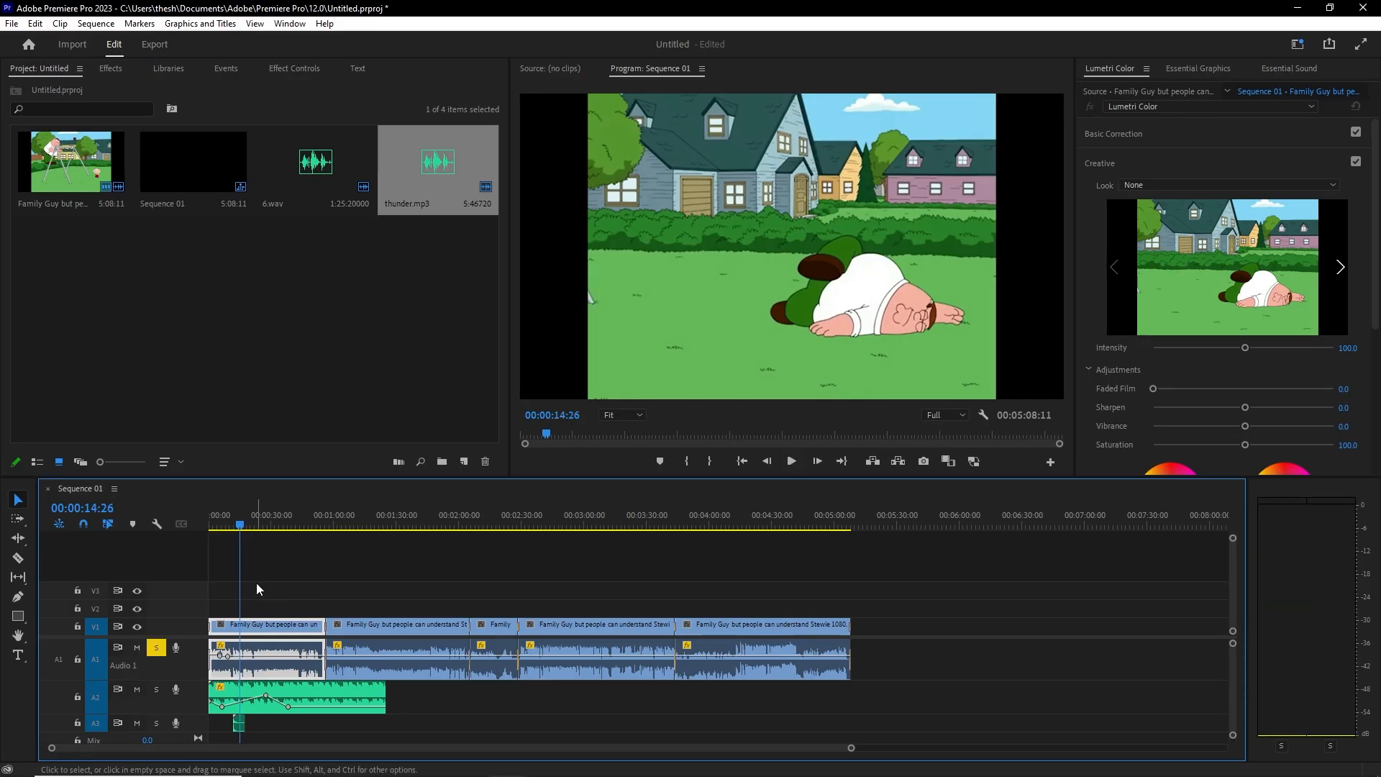
click(156, 649)
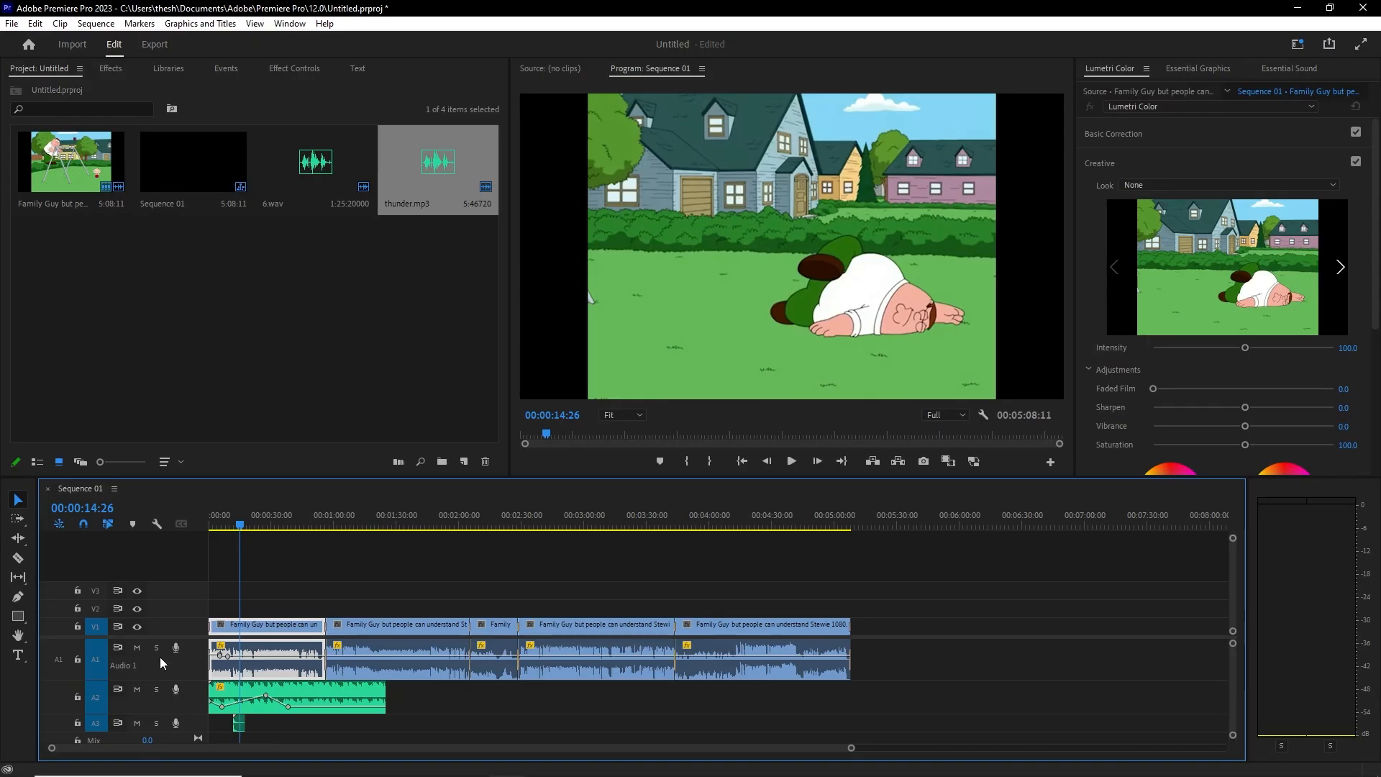